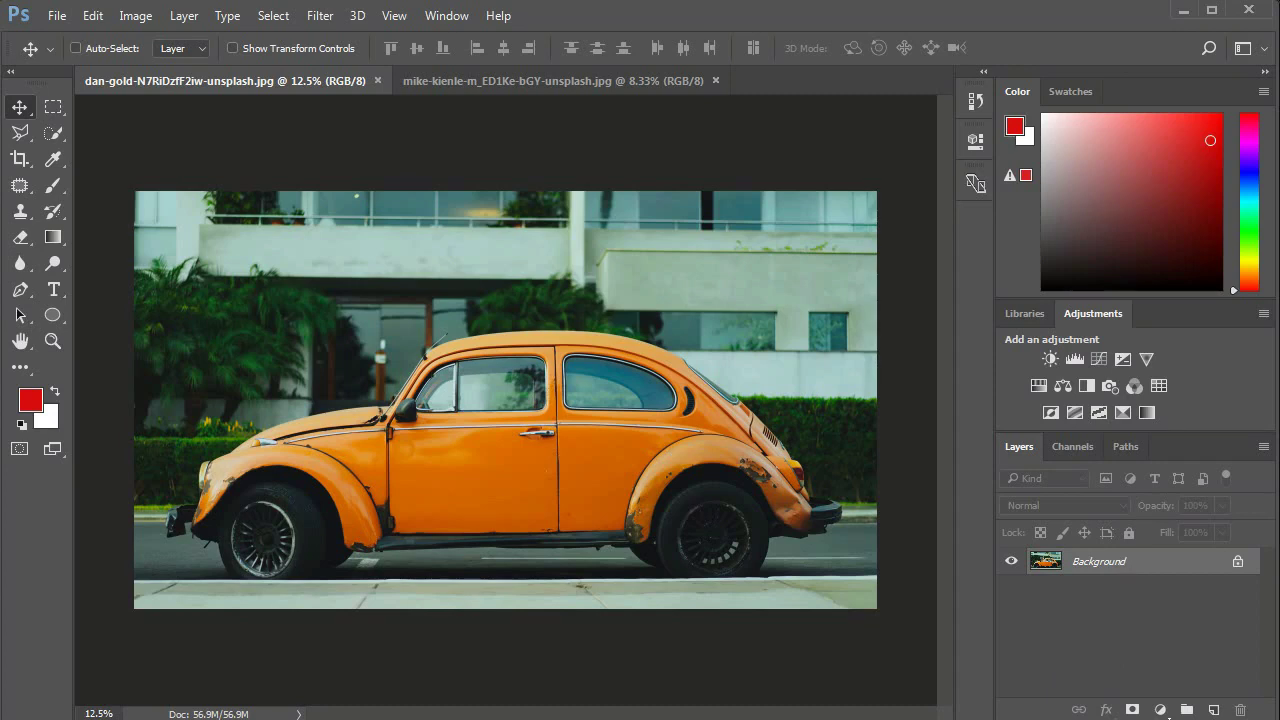
key(ctrl+j)
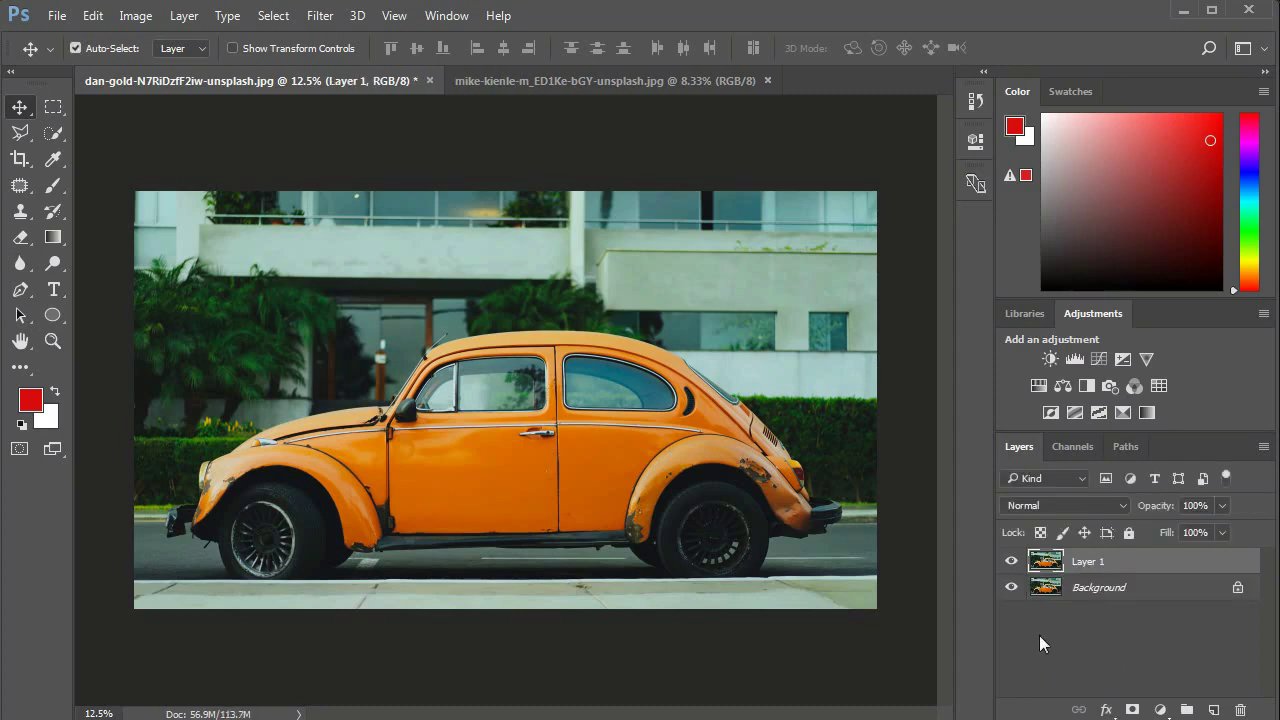
key(ctrl+z)
click(136, 16)
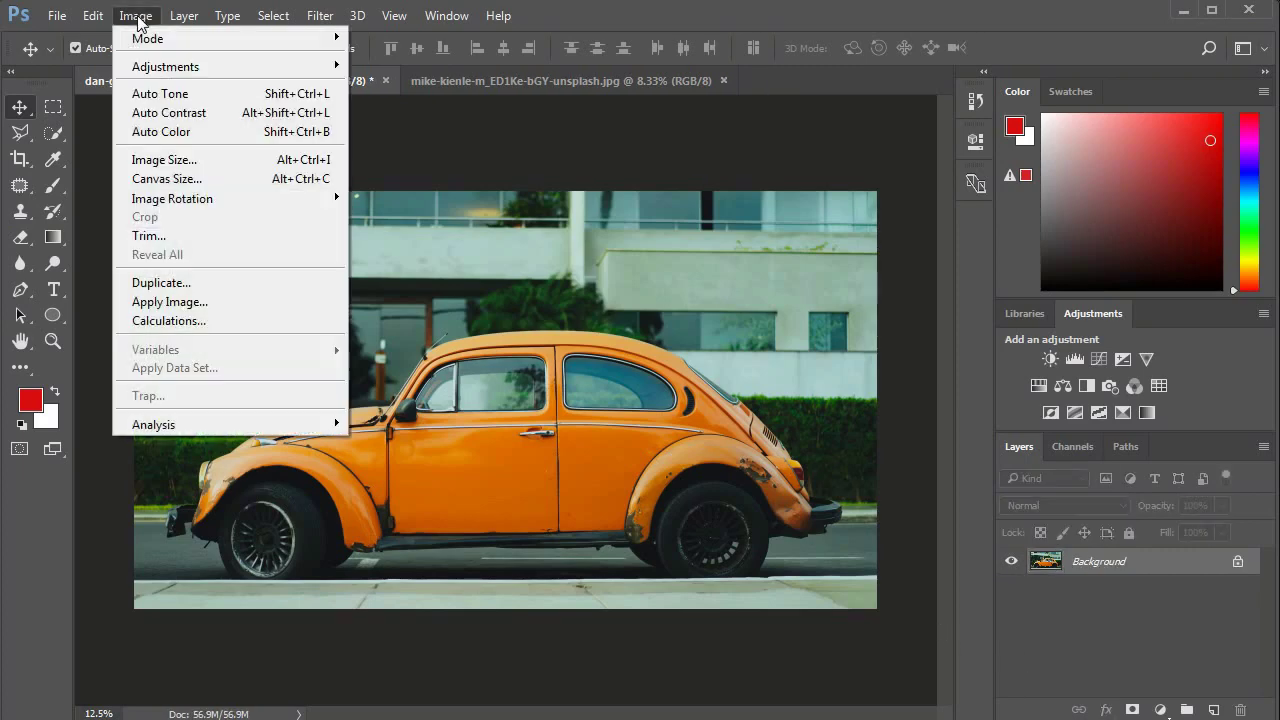
mouse_move(166, 66)
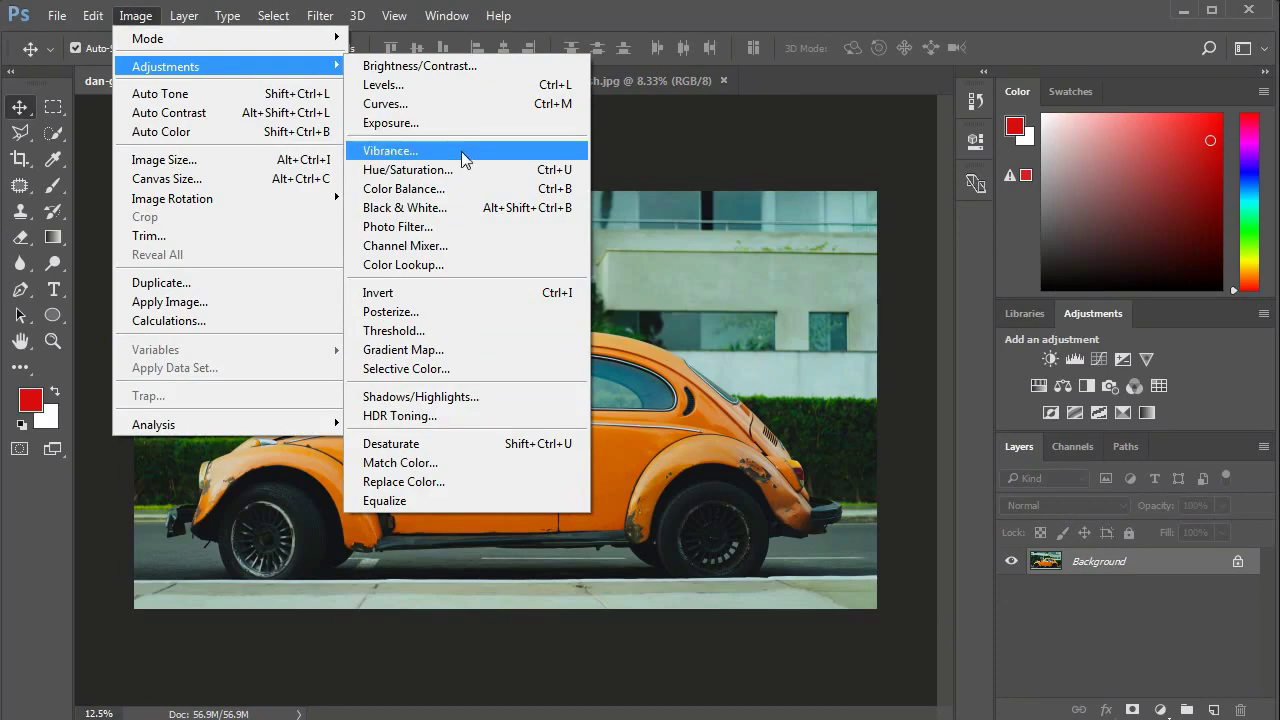
click(440, 170)
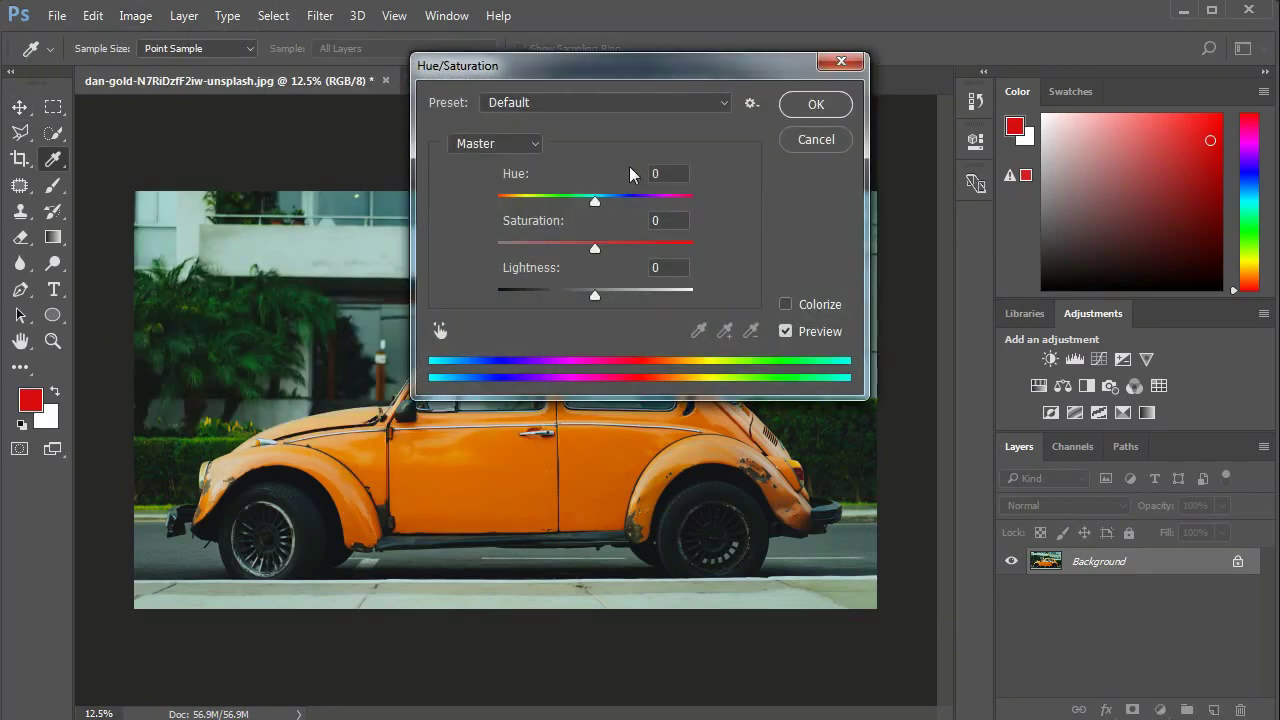
drag(632, 72, 666, 146)
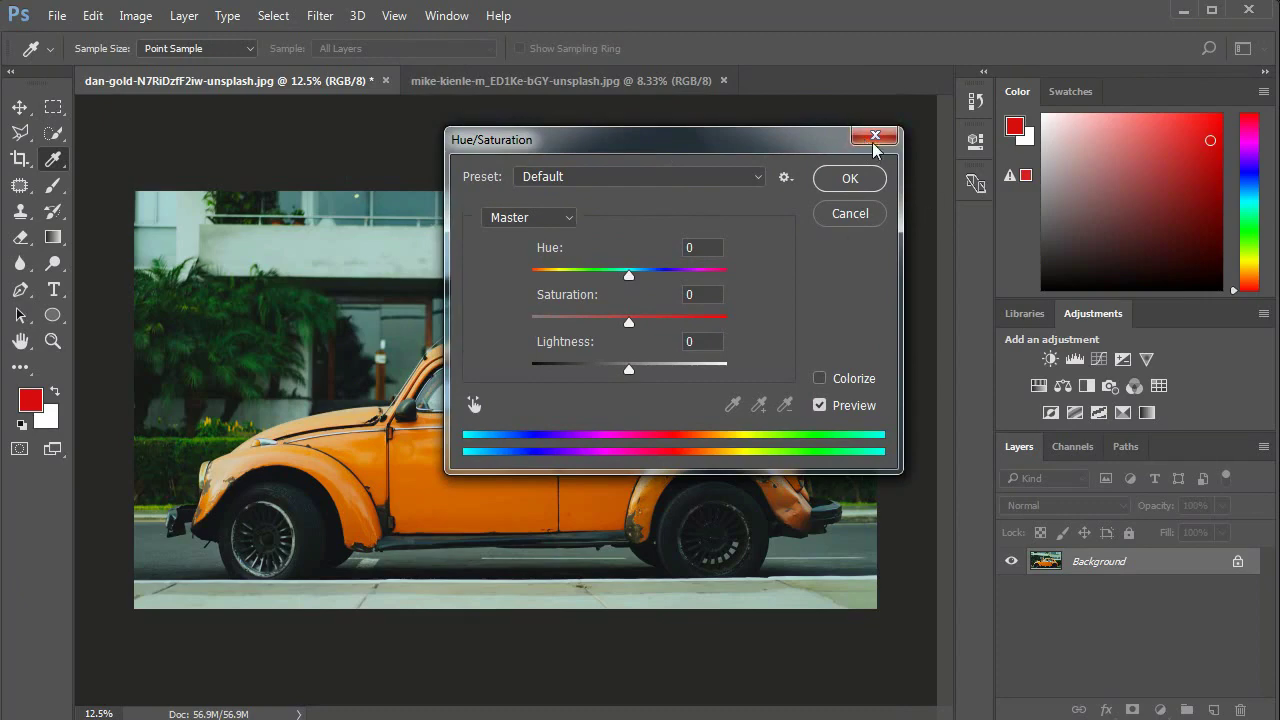
click(866, 141)
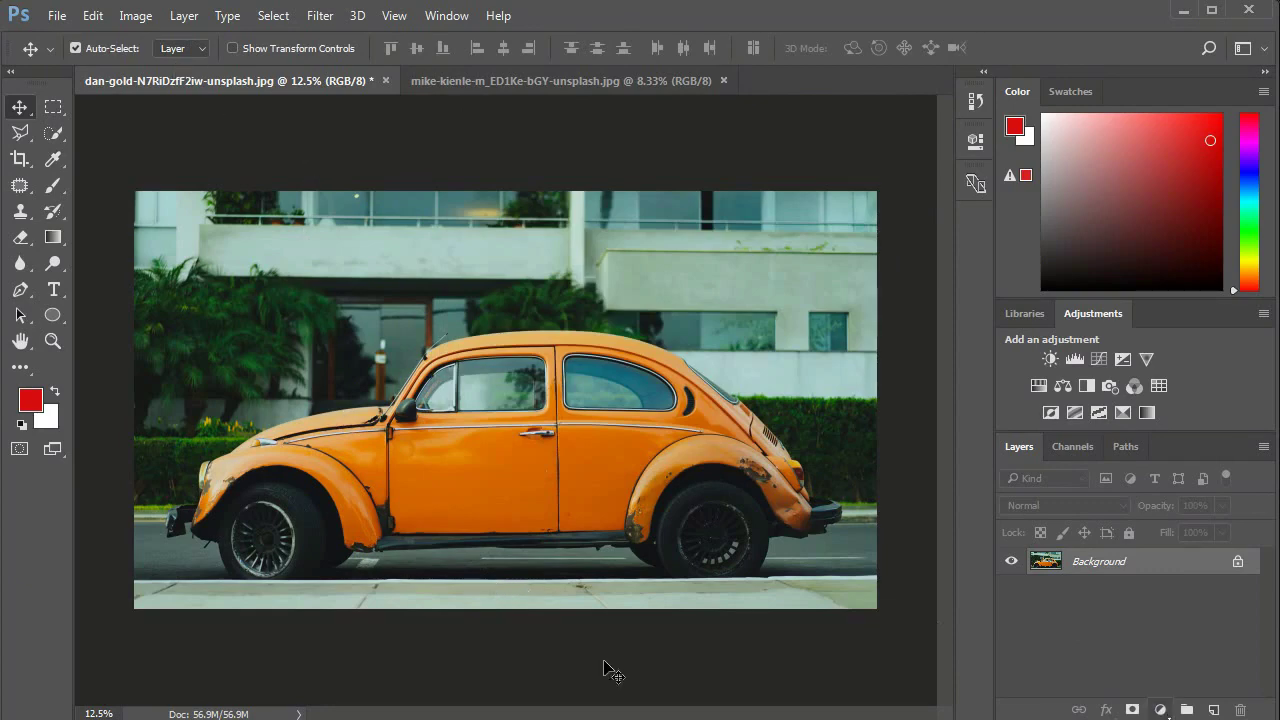
Step: Try a Hue +95 shift that turns the car green, then undo it
click(136, 15)
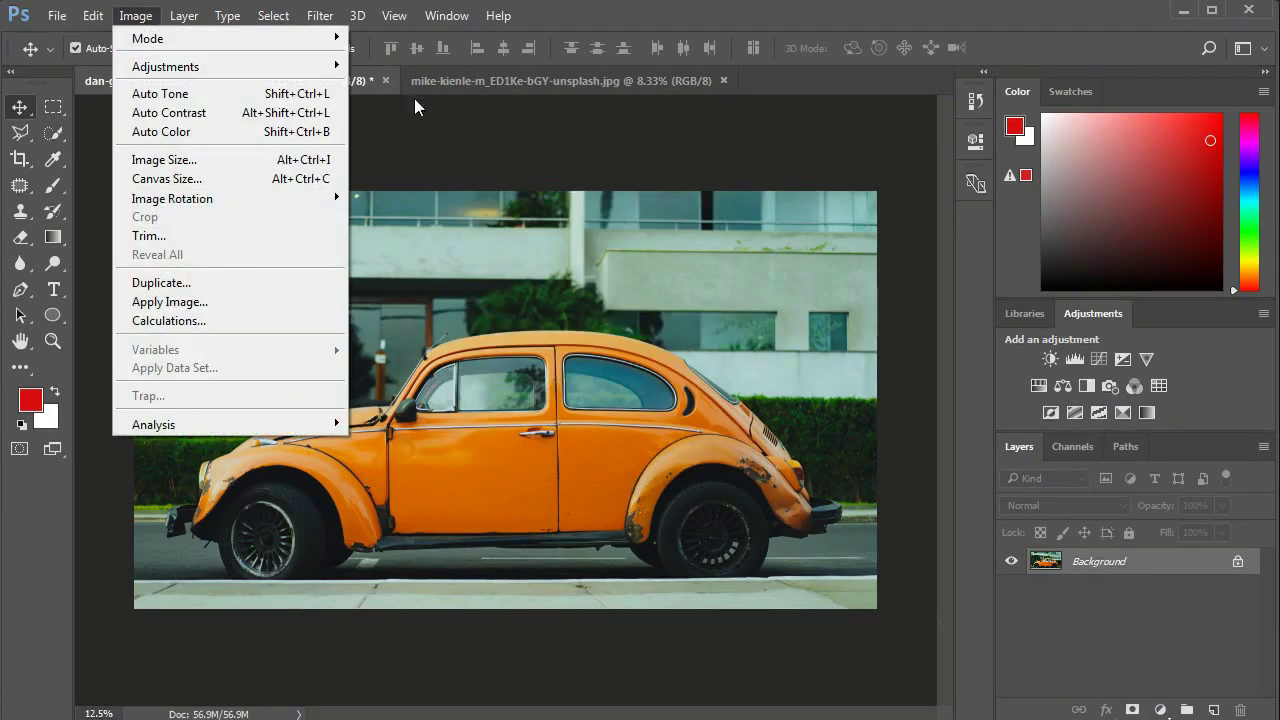
mouse_move(166, 66)
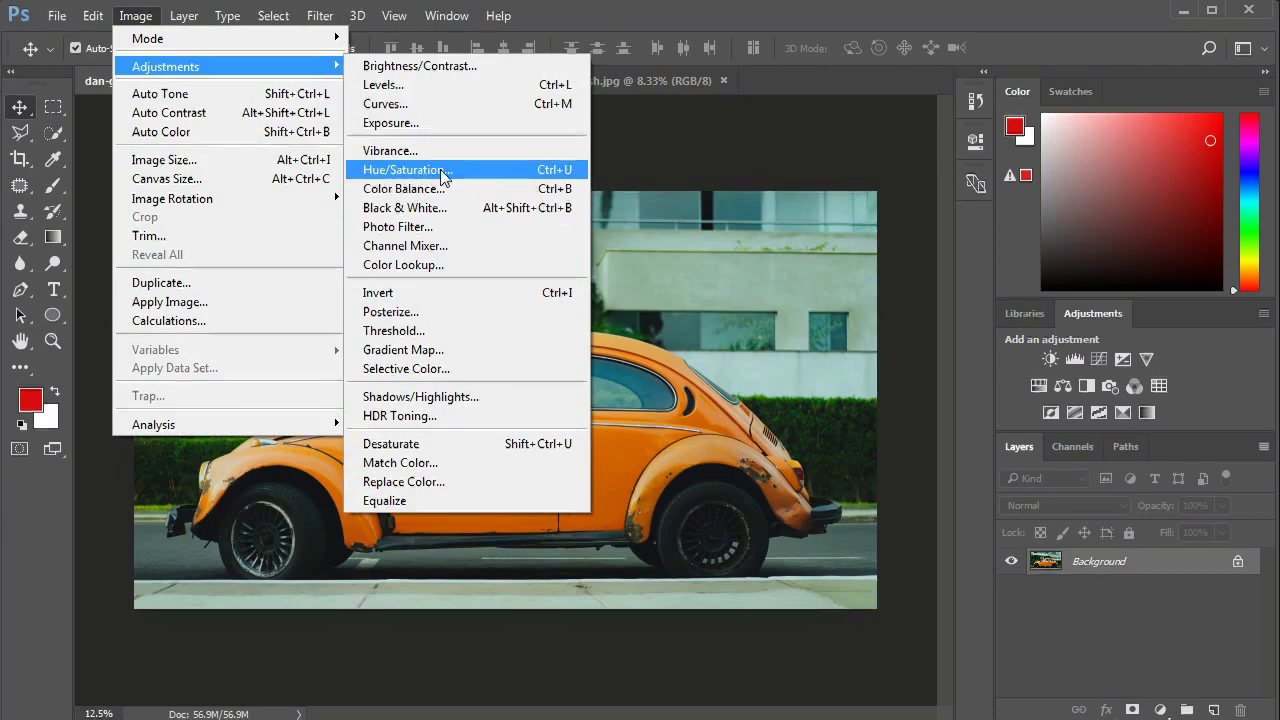
click(440, 169)
drag(630, 276, 689, 276)
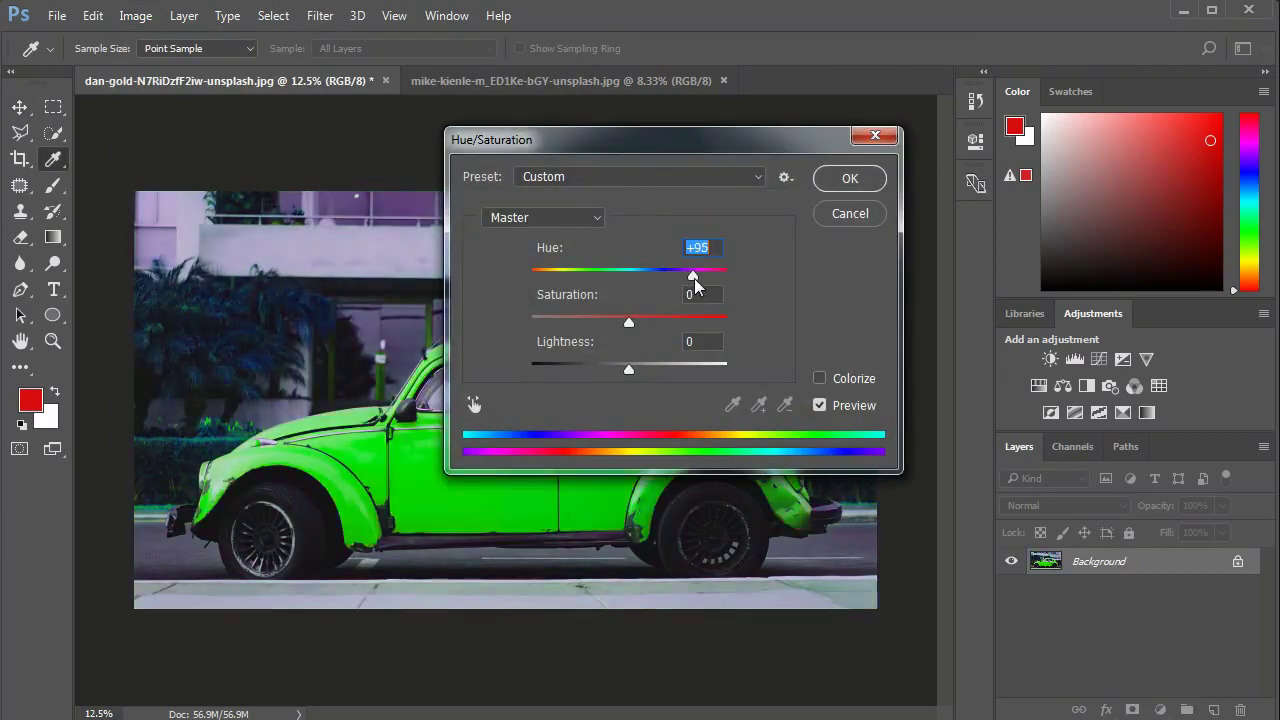
click(850, 178)
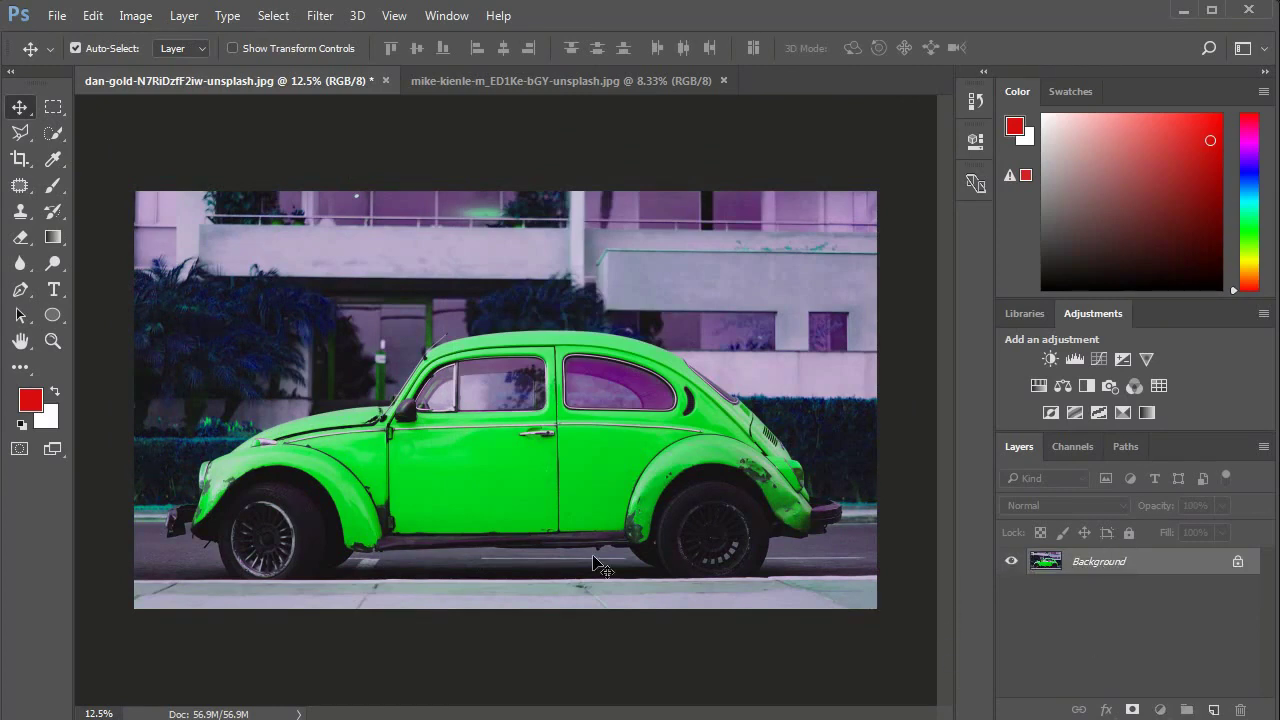
key(ctrl+z)
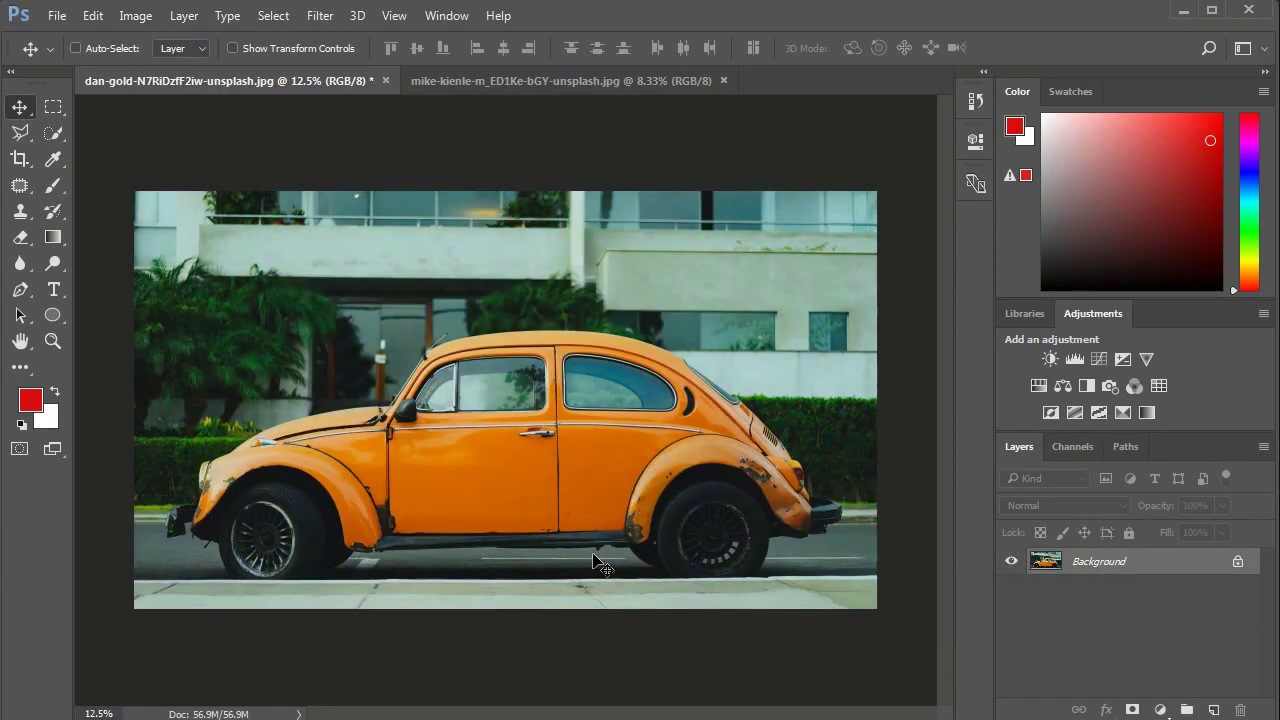
Step: Add a Hue/Saturation adjustment layer and try its Cyanotype preset
click(1161, 710)
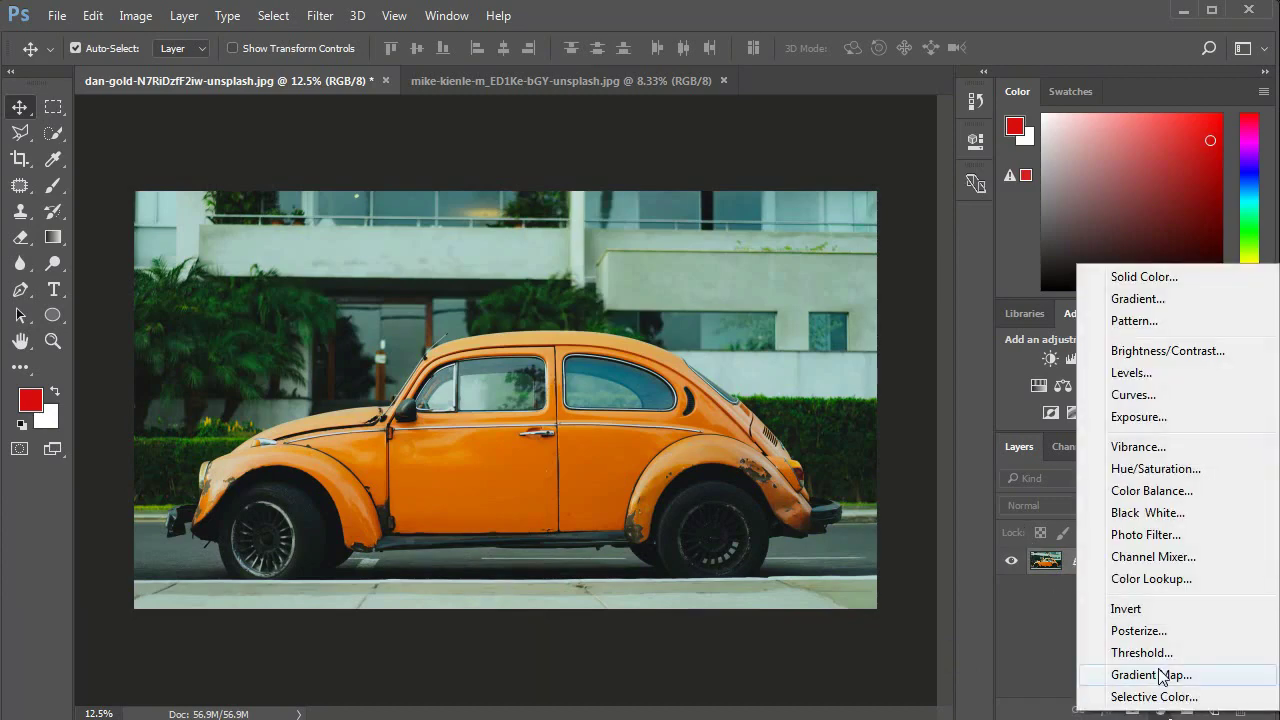
click(1173, 468)
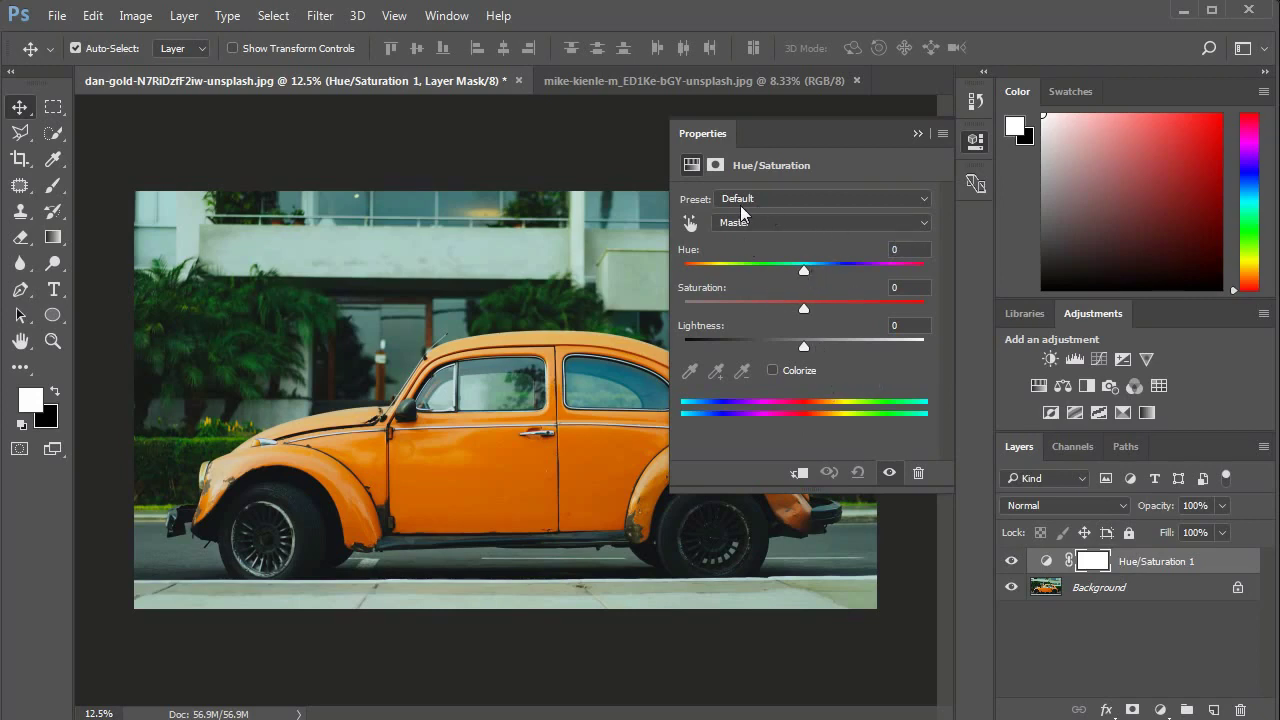
click(767, 197)
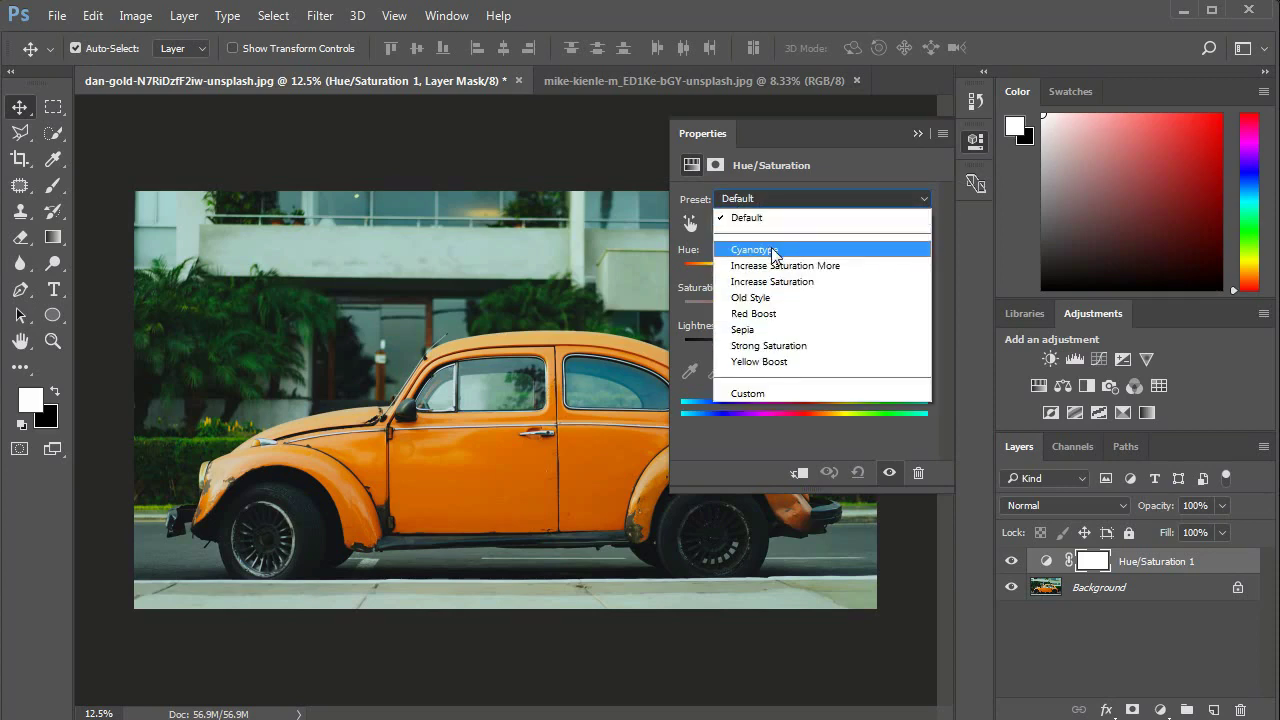
click(773, 252)
click(804, 200)
click(793, 252)
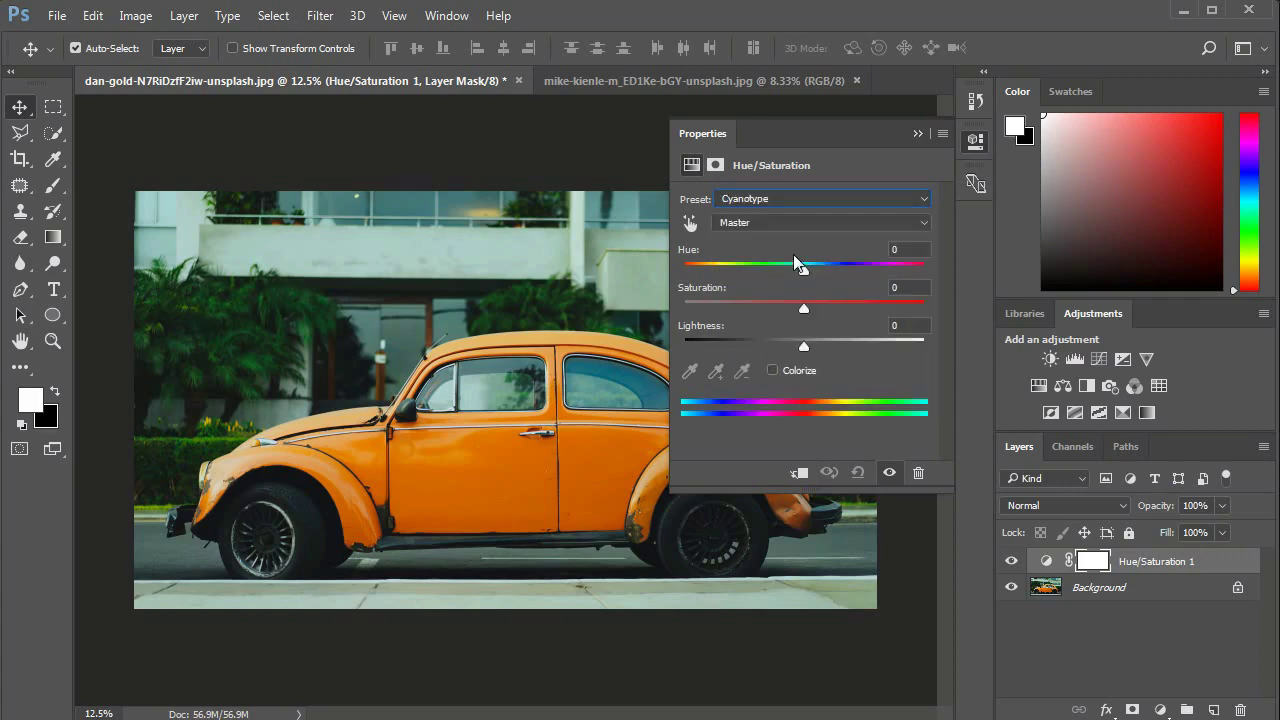
Step: Try the Increase Saturation More, Increase Saturation, Old Style and Sepia presets
click(799, 202)
click(790, 264)
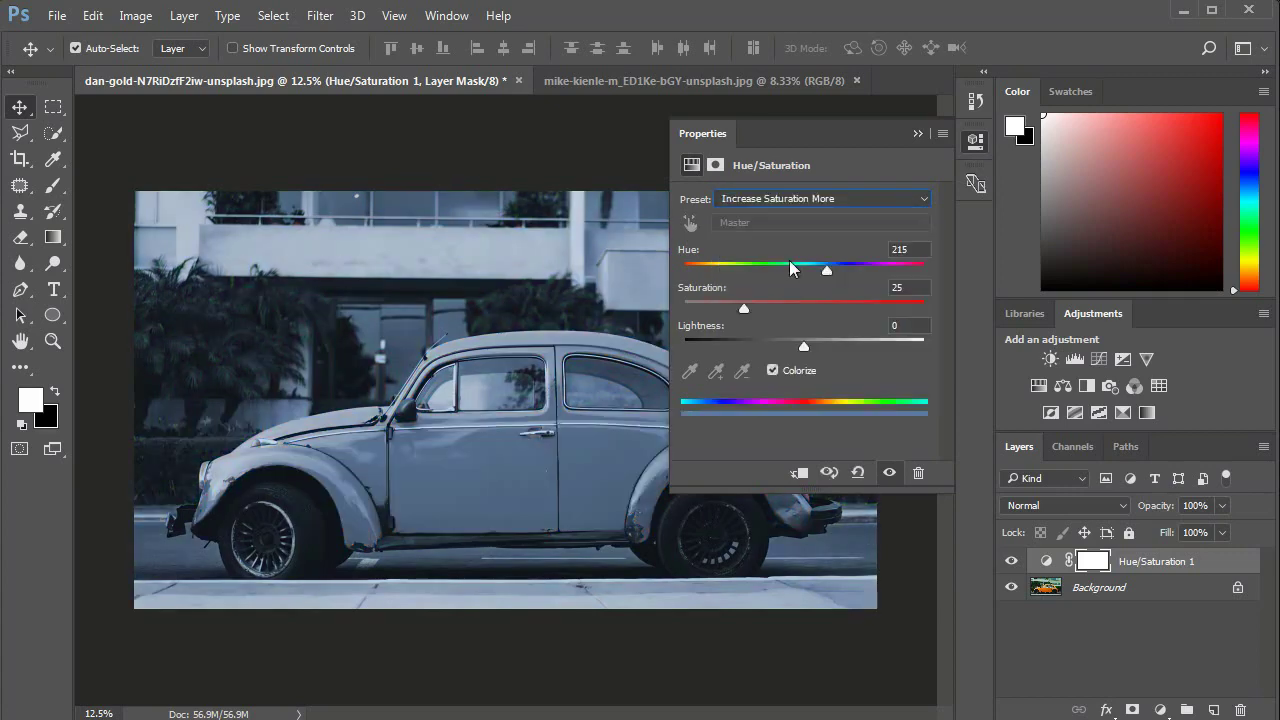
click(797, 200)
click(788, 280)
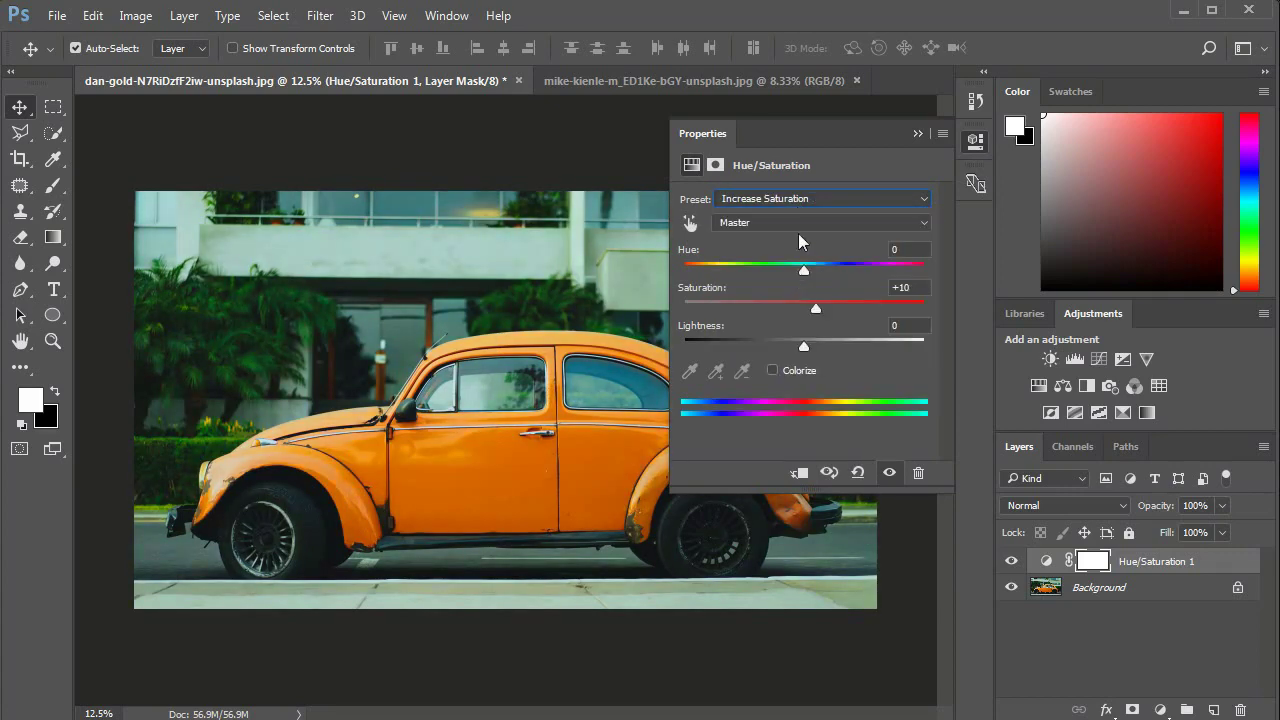
click(797, 199)
click(795, 296)
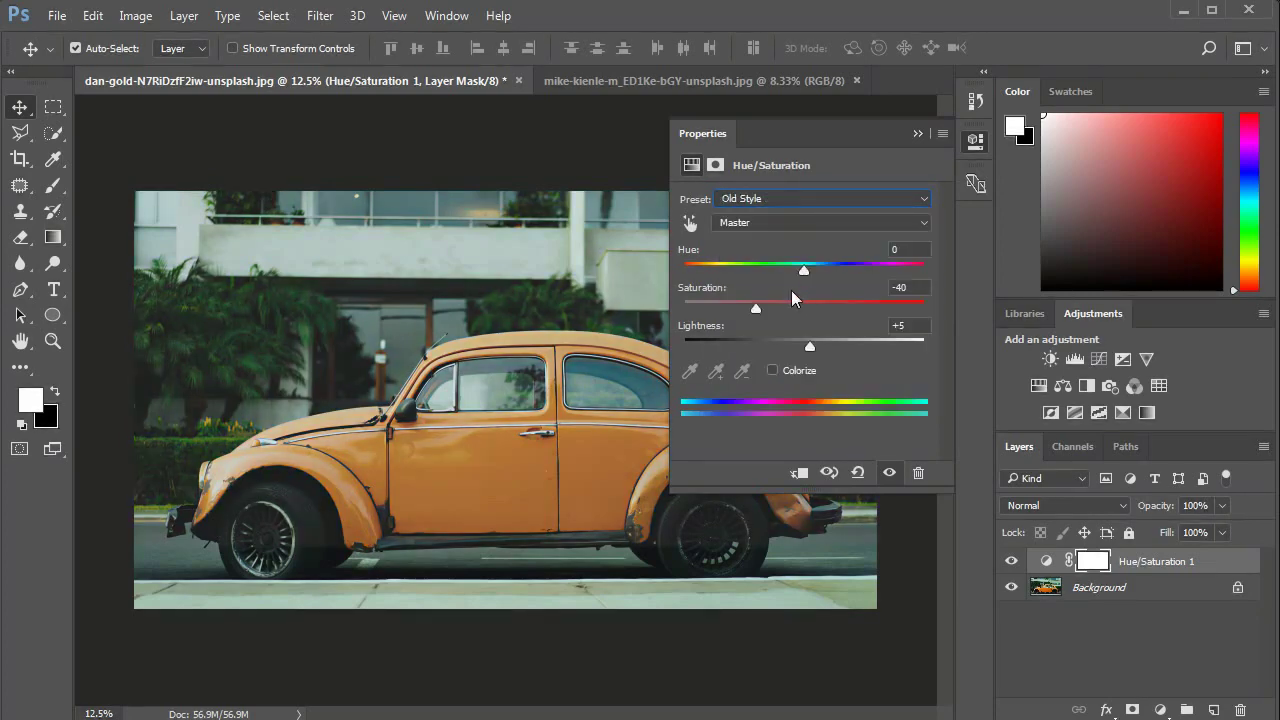
click(797, 200)
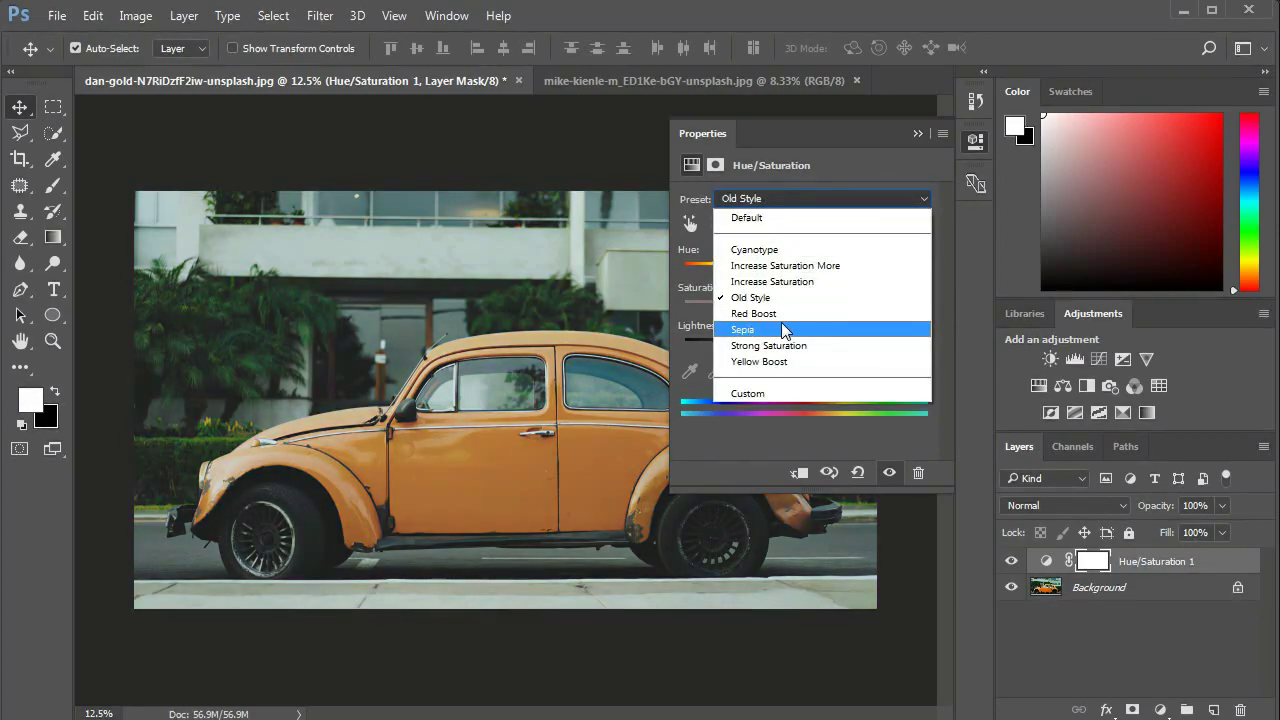
click(781, 325)
Step: Reset the adjustment to the Default preset, keeping the Master channel
click(797, 200)
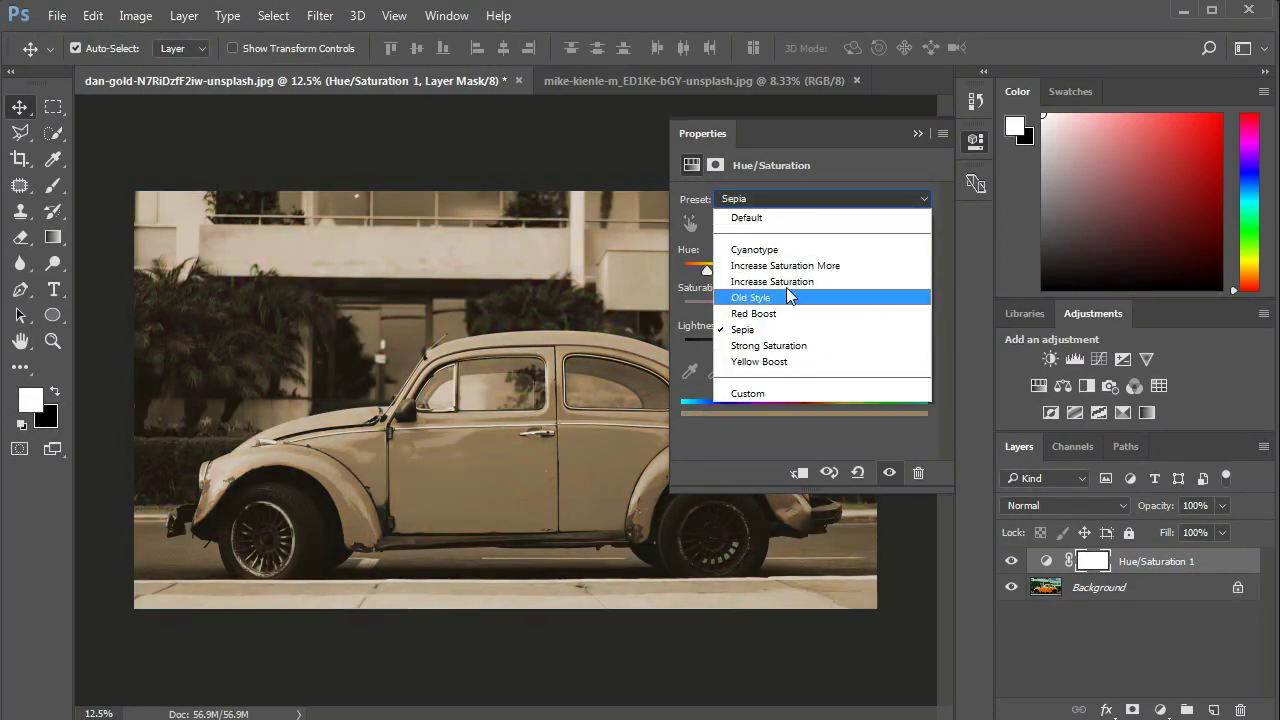
click(791, 215)
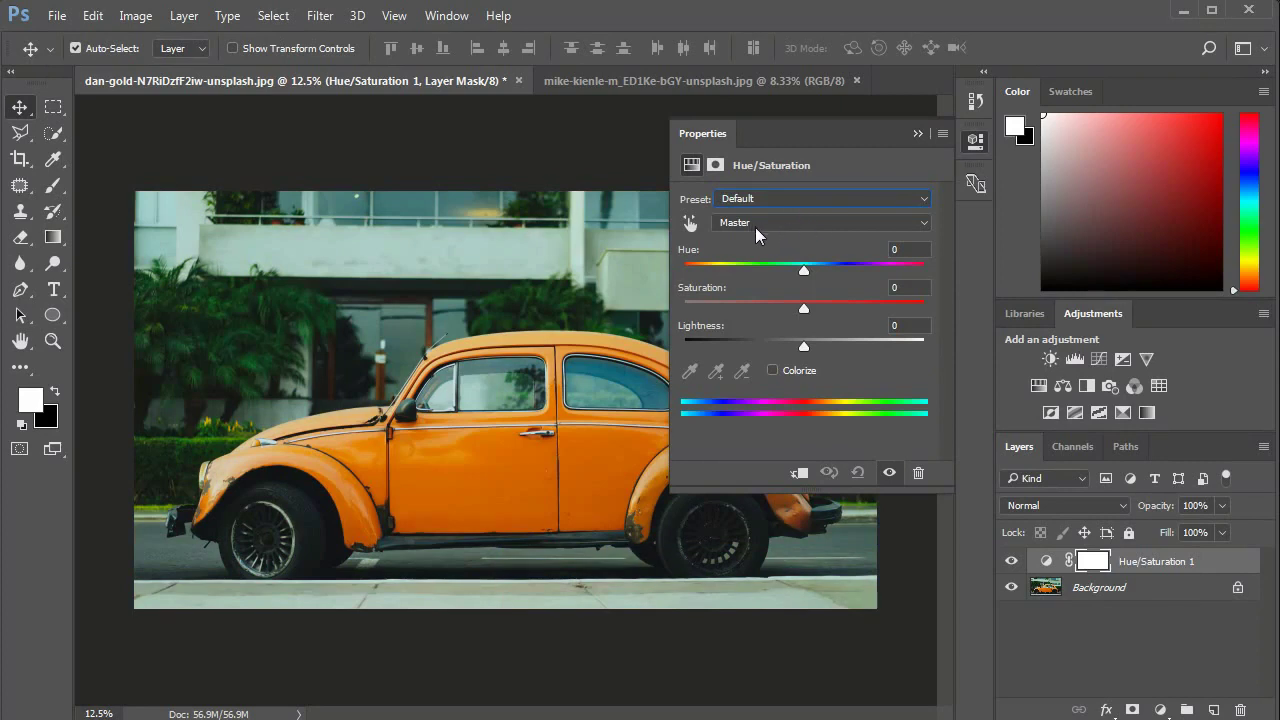
click(755, 227)
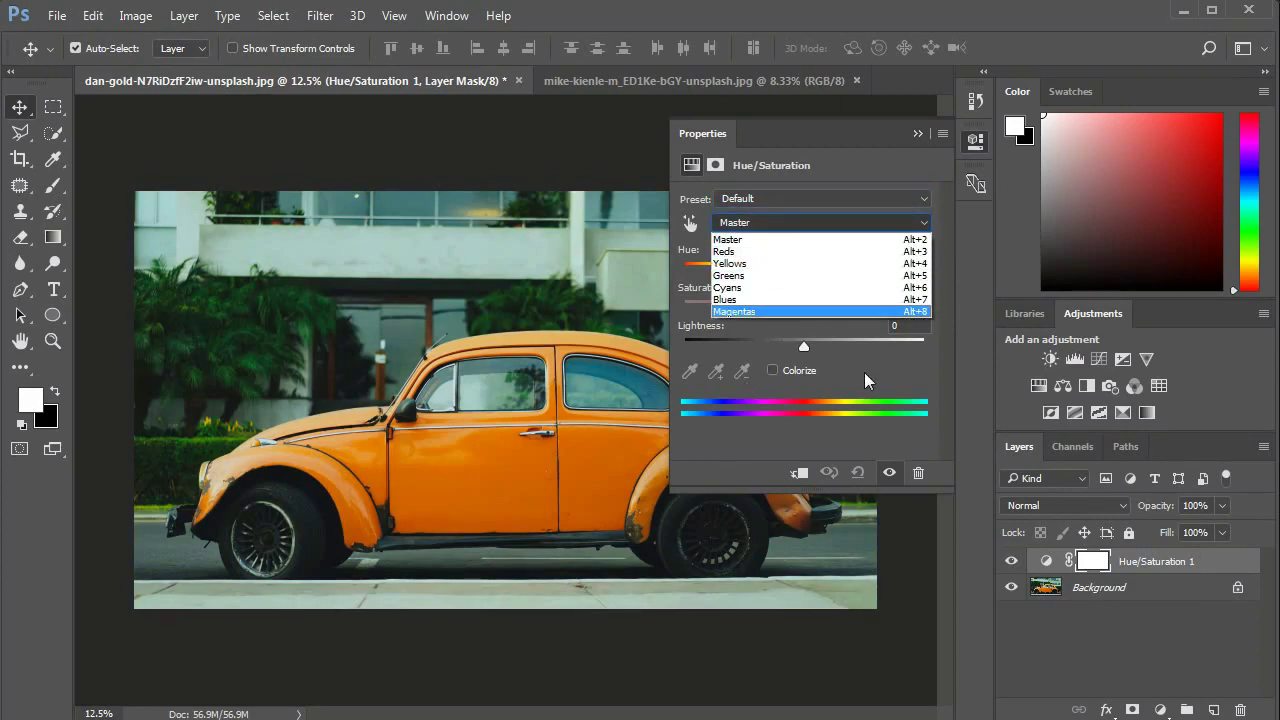
click(894, 358)
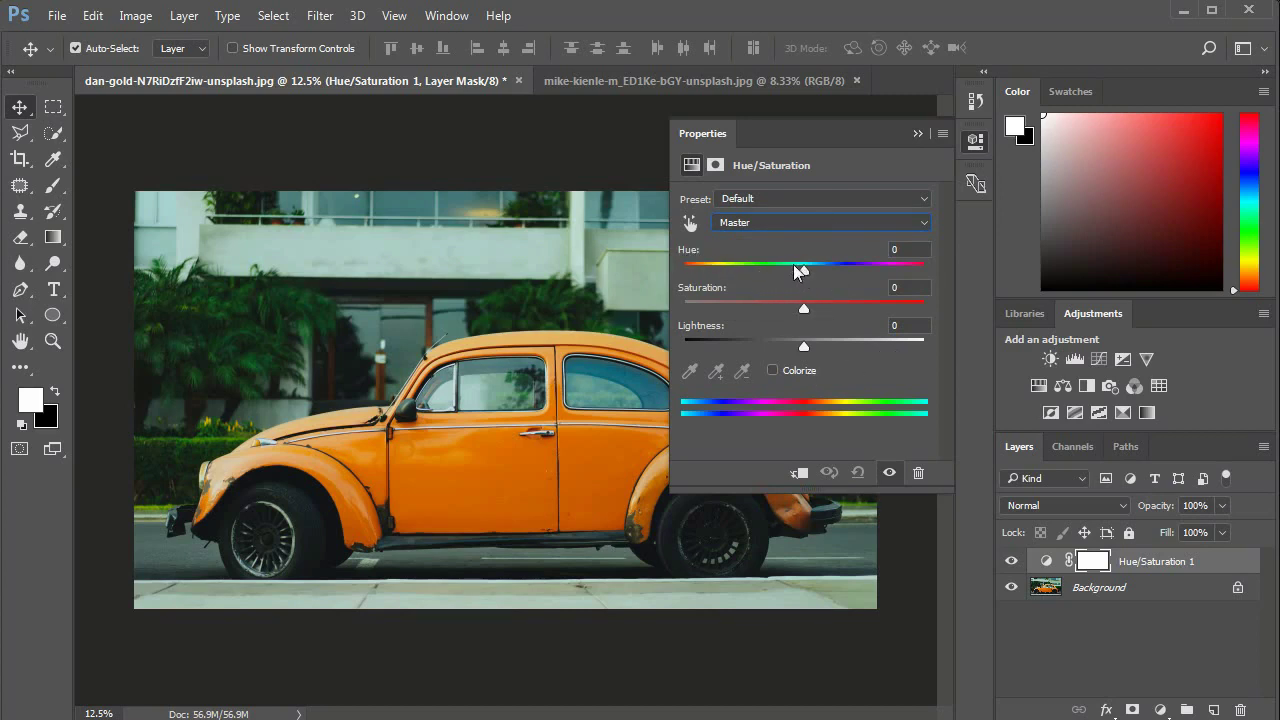
mouse_move(805, 277)
mouse_down()
mouse_move(698, 276)
mouse_move(777, 273)
mouse_move(703, 284)
mouse_move(881, 294)
mouse_move(802, 336)
mouse_move(733, 305)
mouse_move(762, 304)
mouse_up()
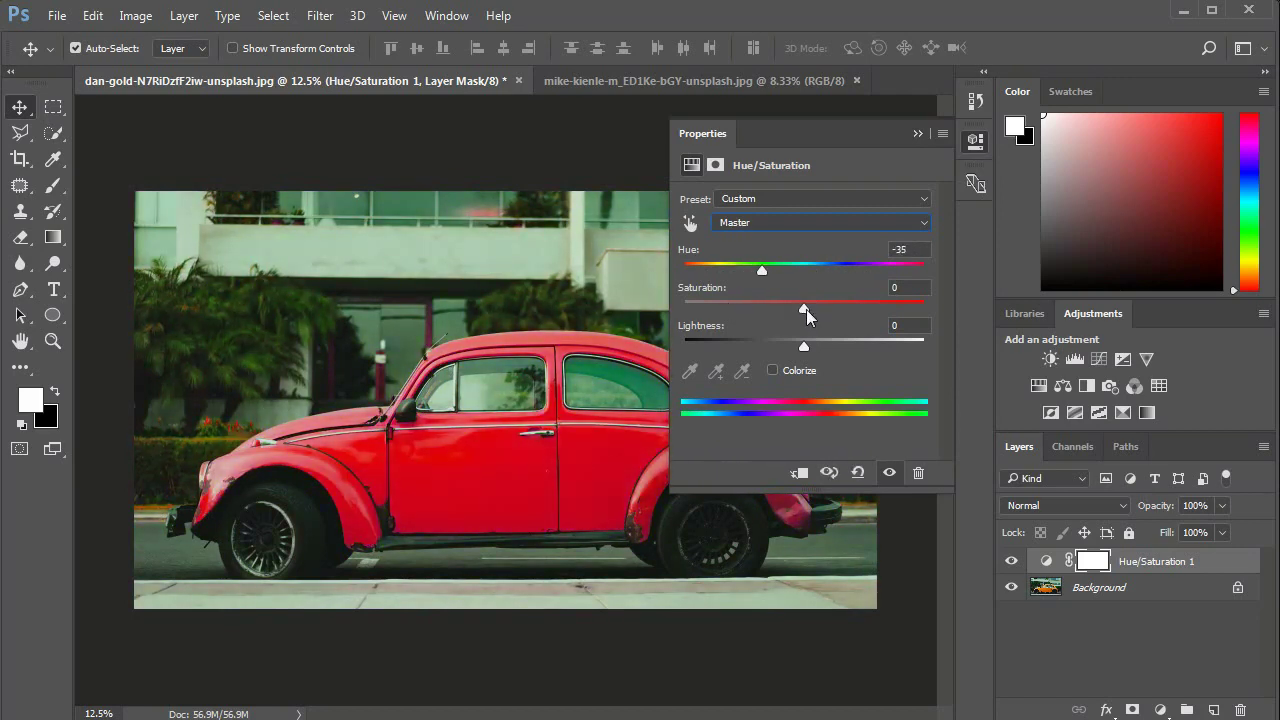
mouse_move(796, 310)
mouse_down()
mouse_move(707, 310)
mouse_move(893, 332)
mouse_move(796, 332)
mouse_move(803, 347)
mouse_move(747, 350)
mouse_move(872, 352)
mouse_move(809, 368)
mouse_up()
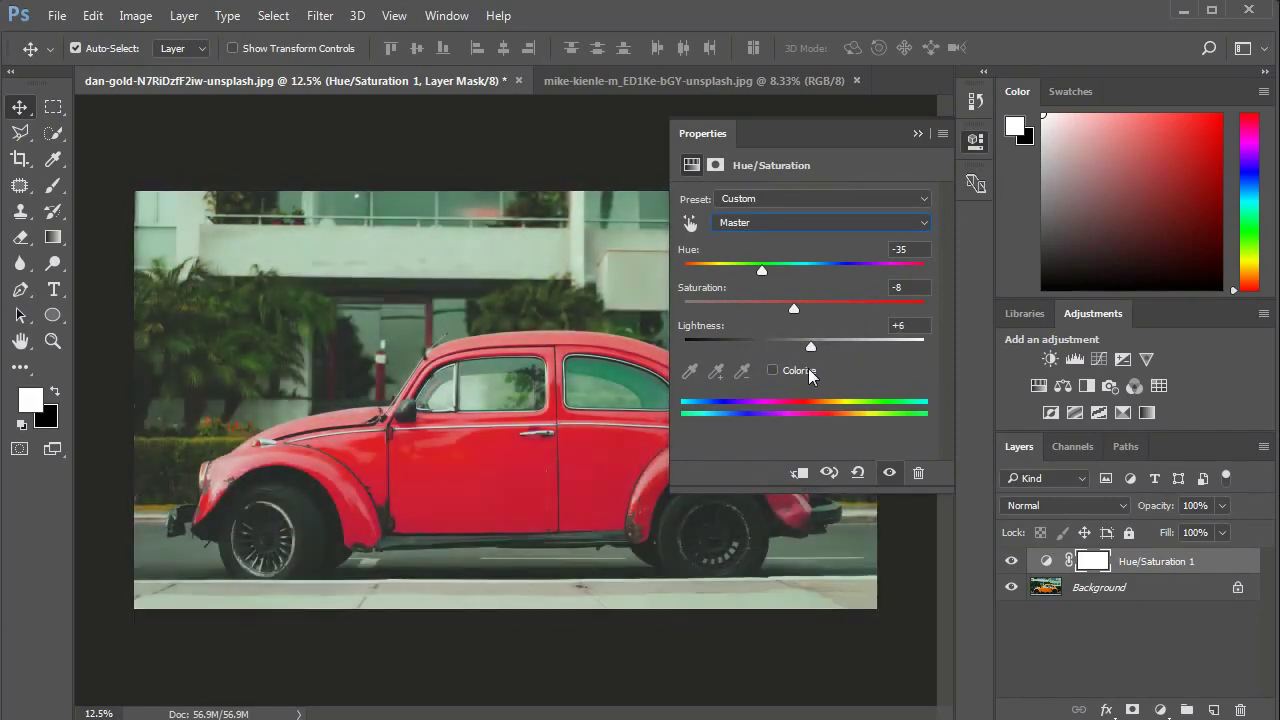
click(895, 250)
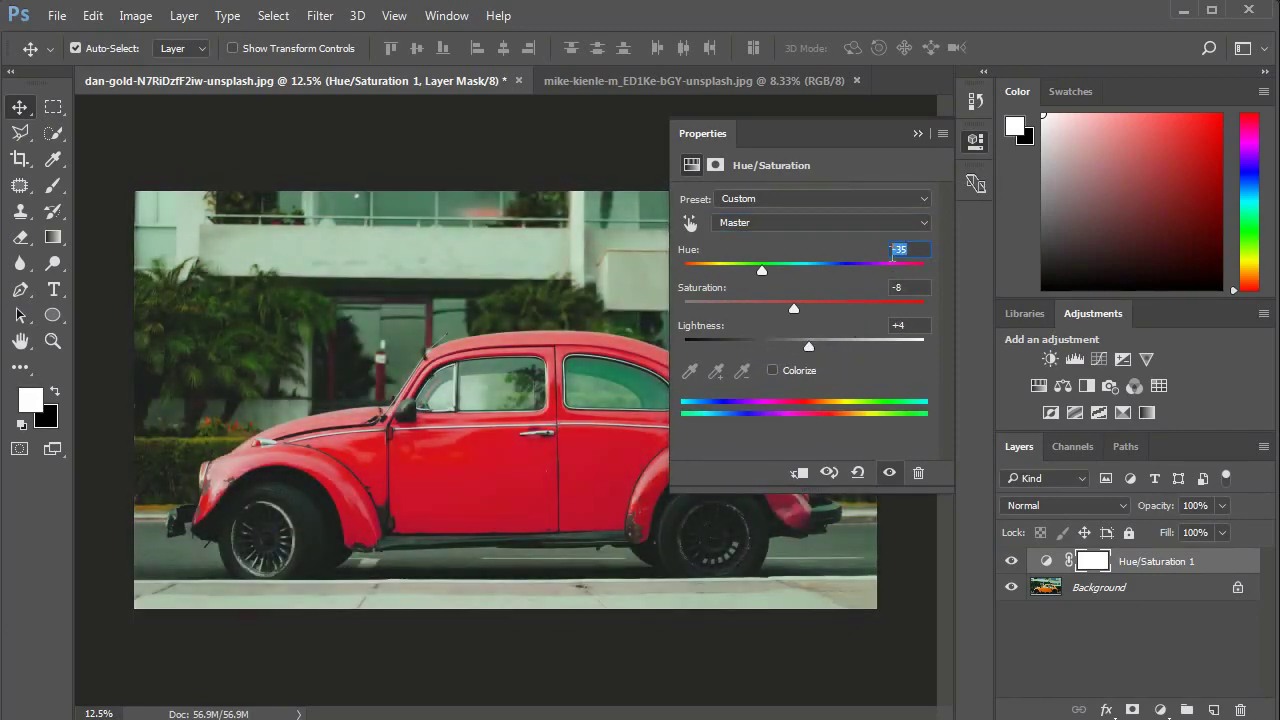
text(0)
click(893, 288)
text(0)
click(895, 327)
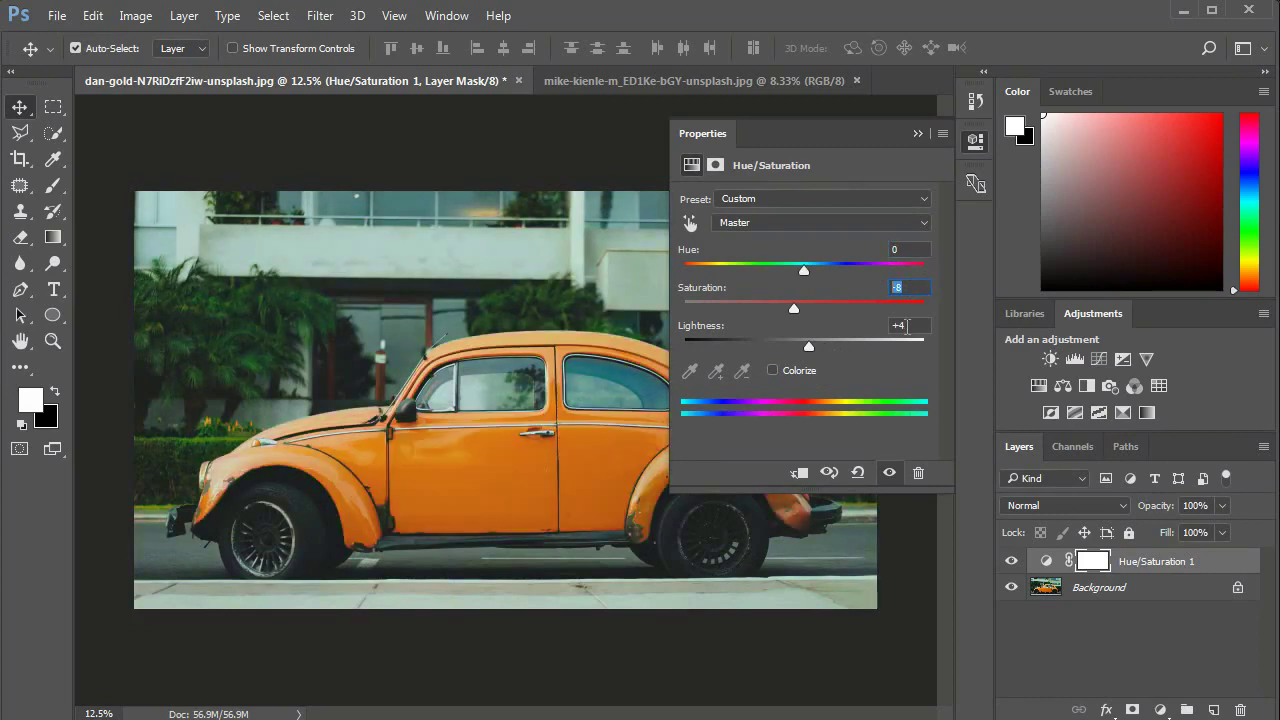
text(0)
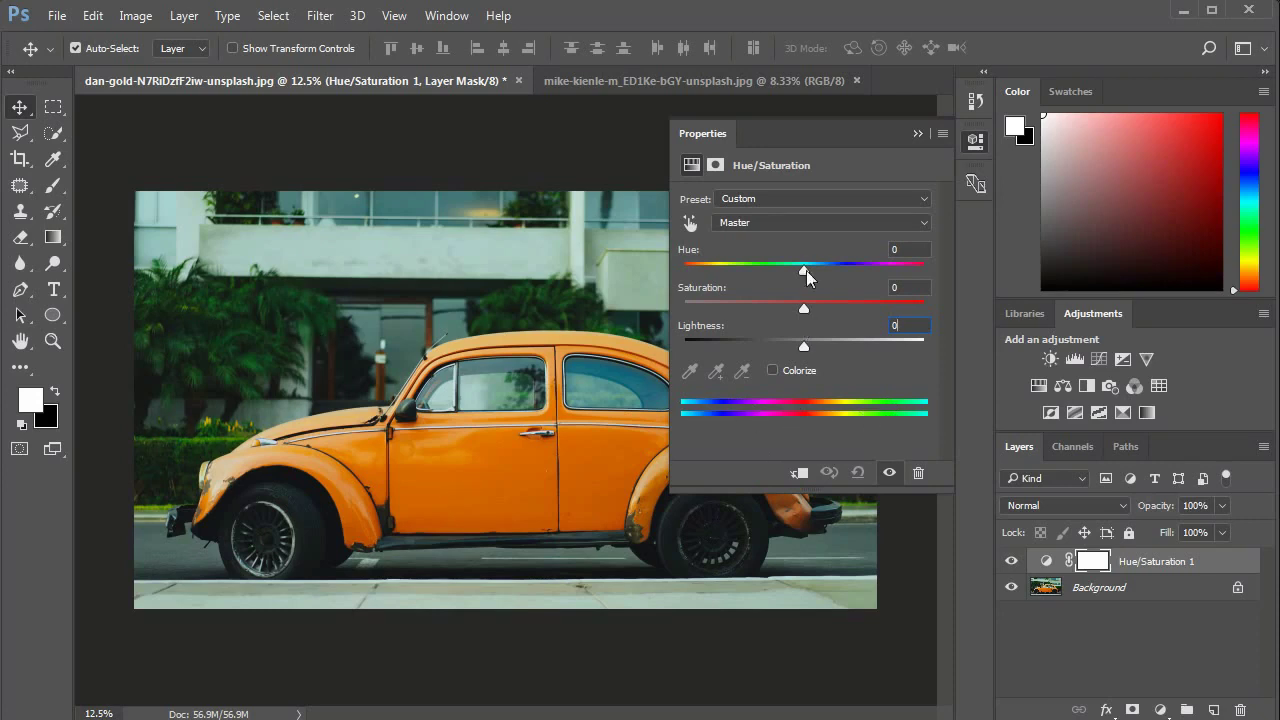
Step: Try red and magenta hue shifts on the car, then set Hue back to 0 and collapse Properties
drag(805, 273, 758, 271)
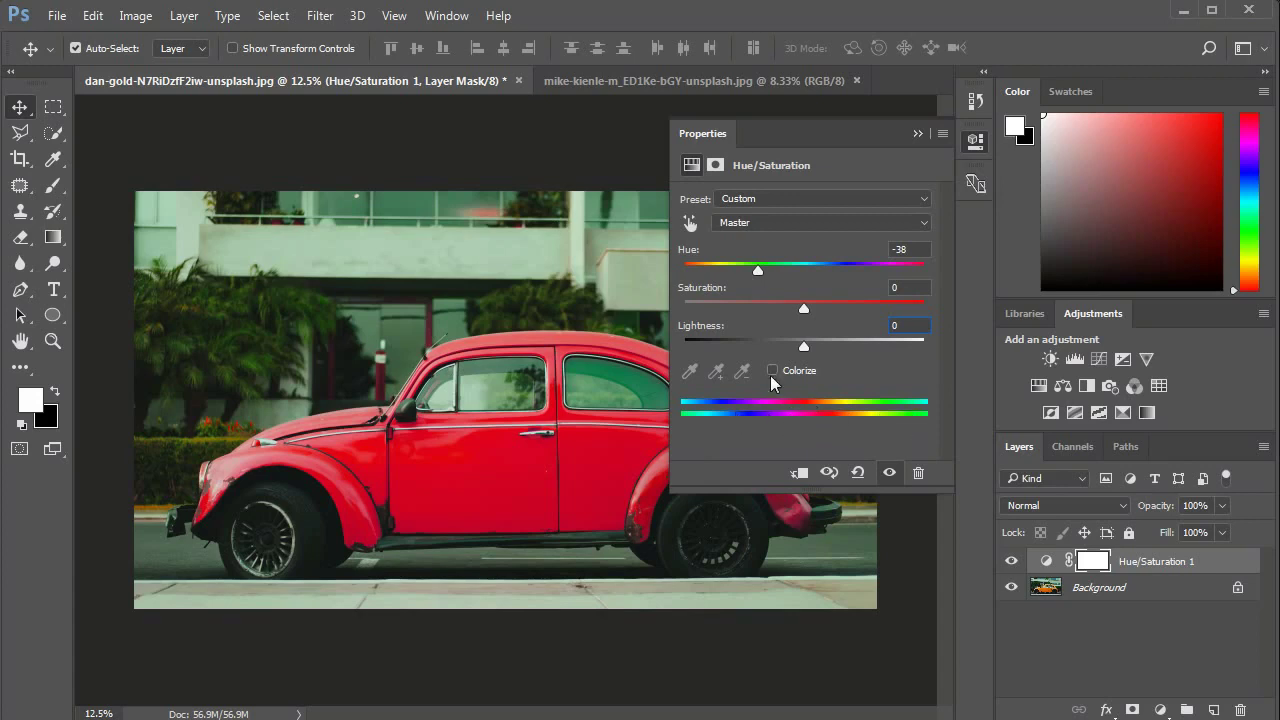
mouse_move(756, 273)
mouse_down()
mouse_move(737, 274)
mouse_move(898, 271)
mouse_up()
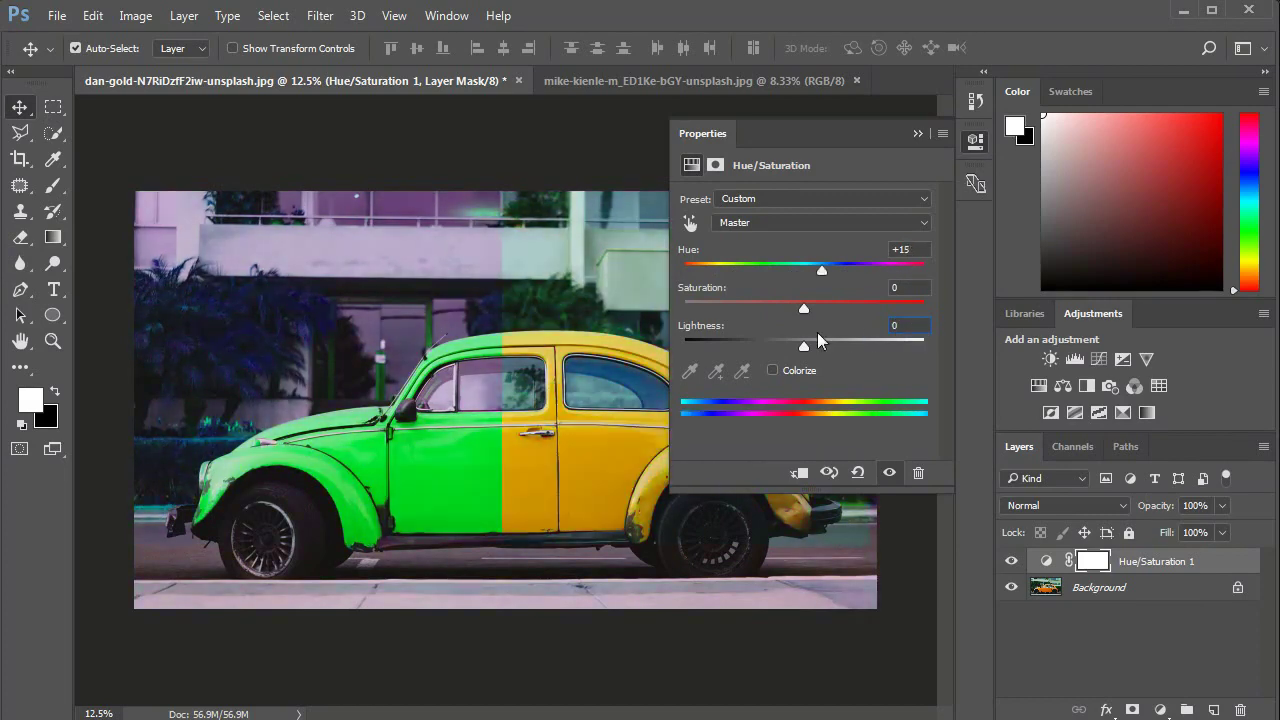
drag(817, 332, 760, 332)
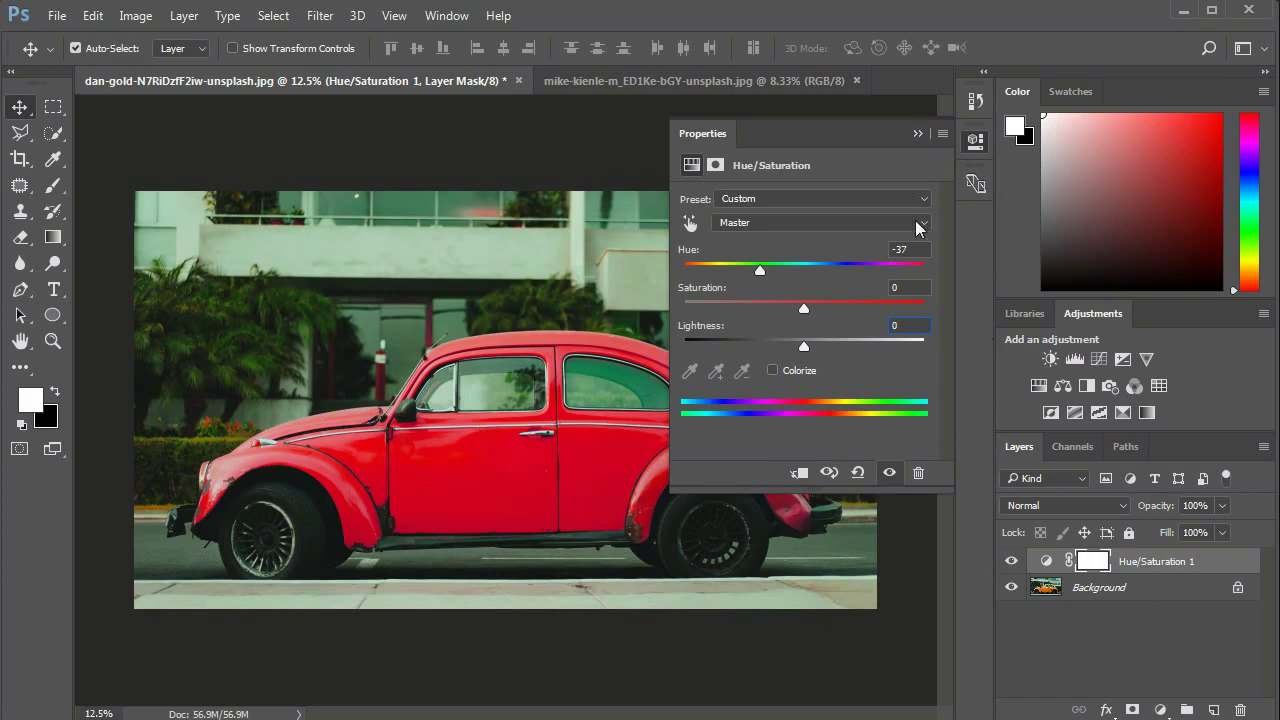
click(900, 249)
text(0)
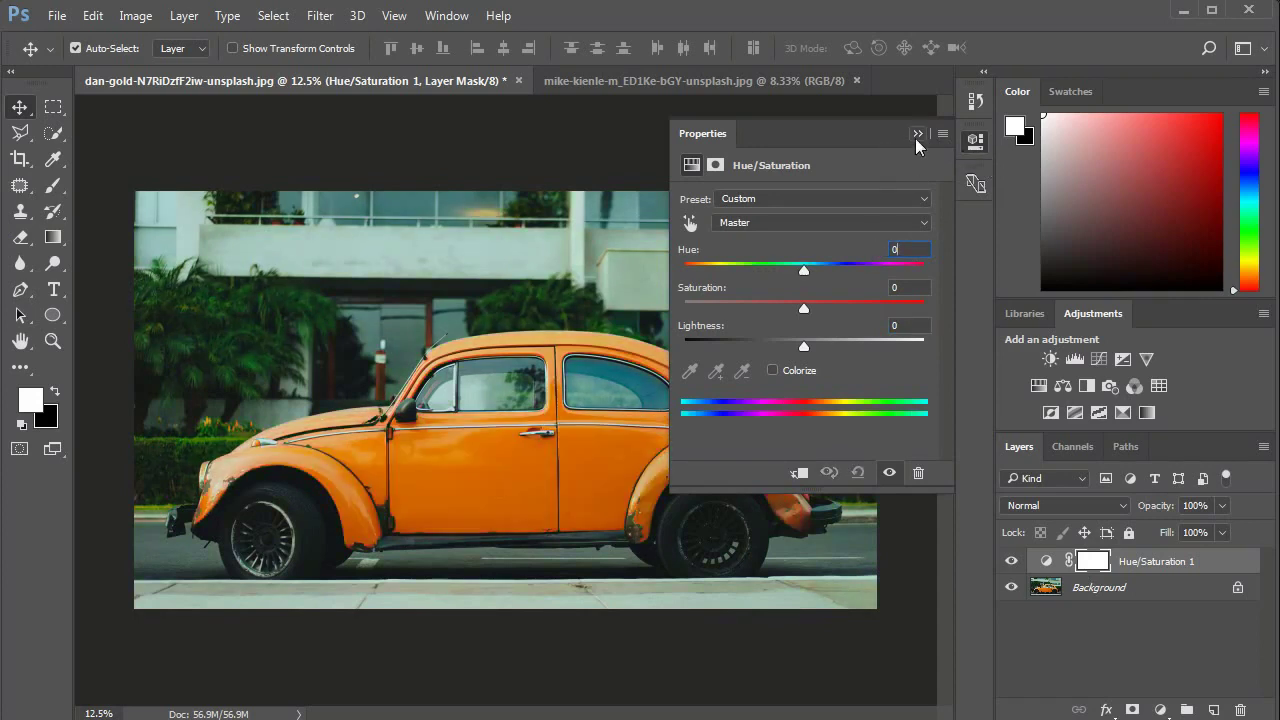
click(918, 133)
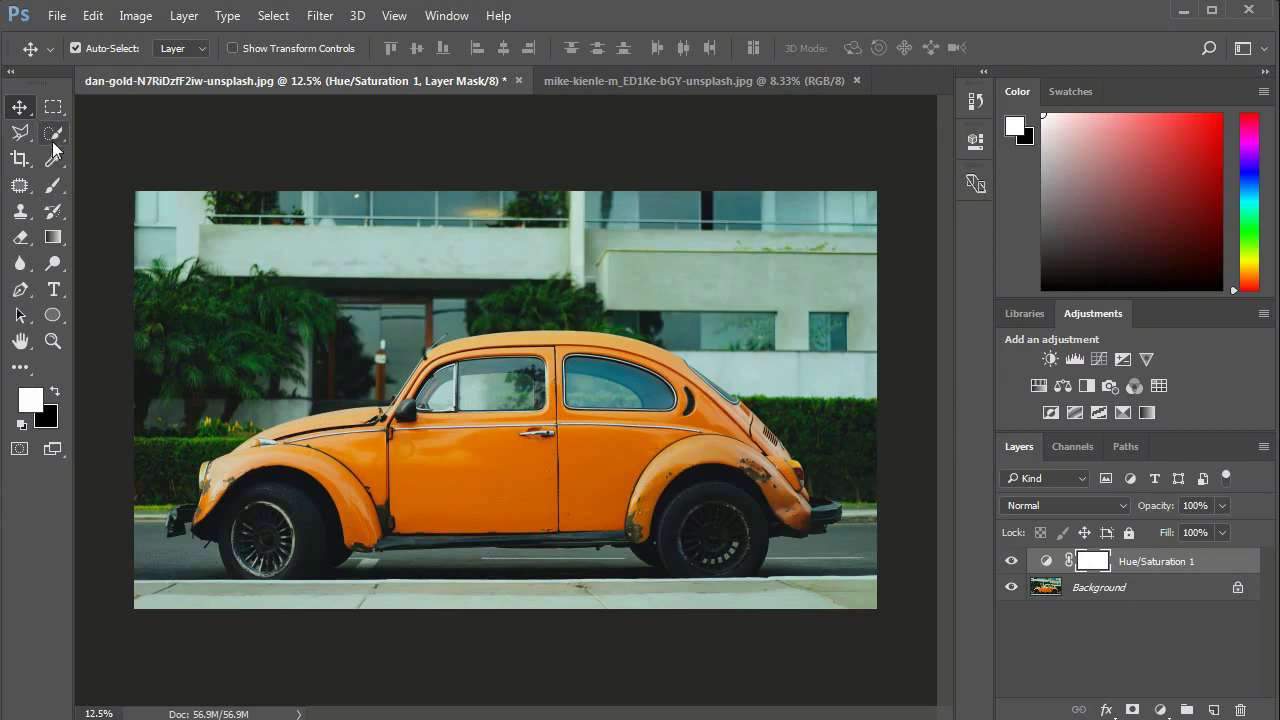
Step: Delete Hue/Saturation 1, then Quick Select the car's door and front fender, excluding the windows
drag(1118, 565, 1240, 709)
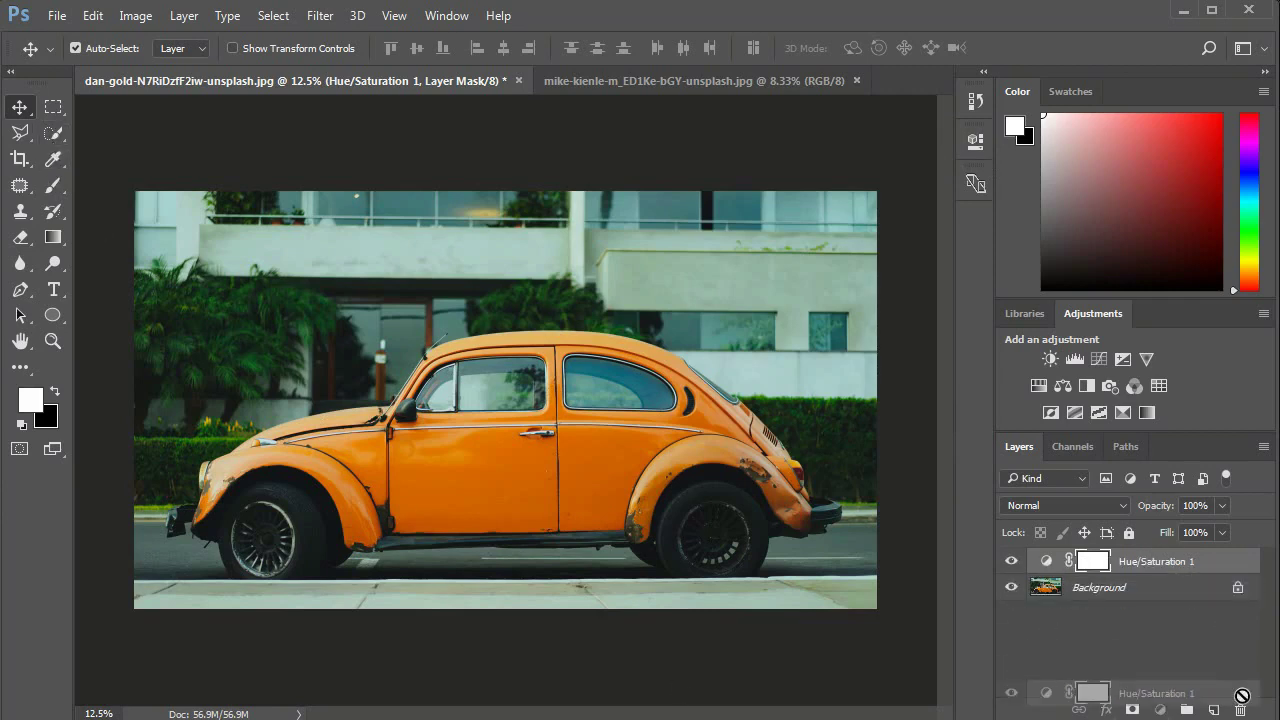
click(46, 137)
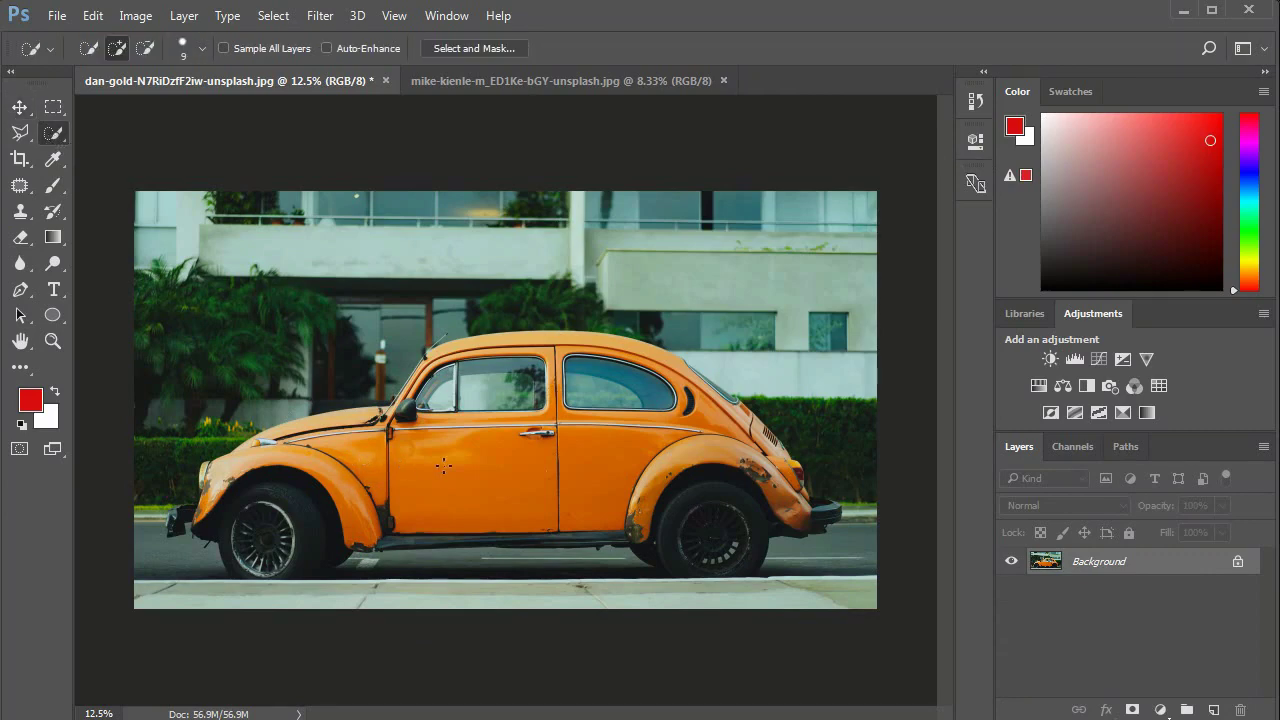
mouse_move(443, 465)
mouse_down()
mouse_move(508, 477)
mouse_move(597, 370)
mouse_up()
key(ctrl+plus)
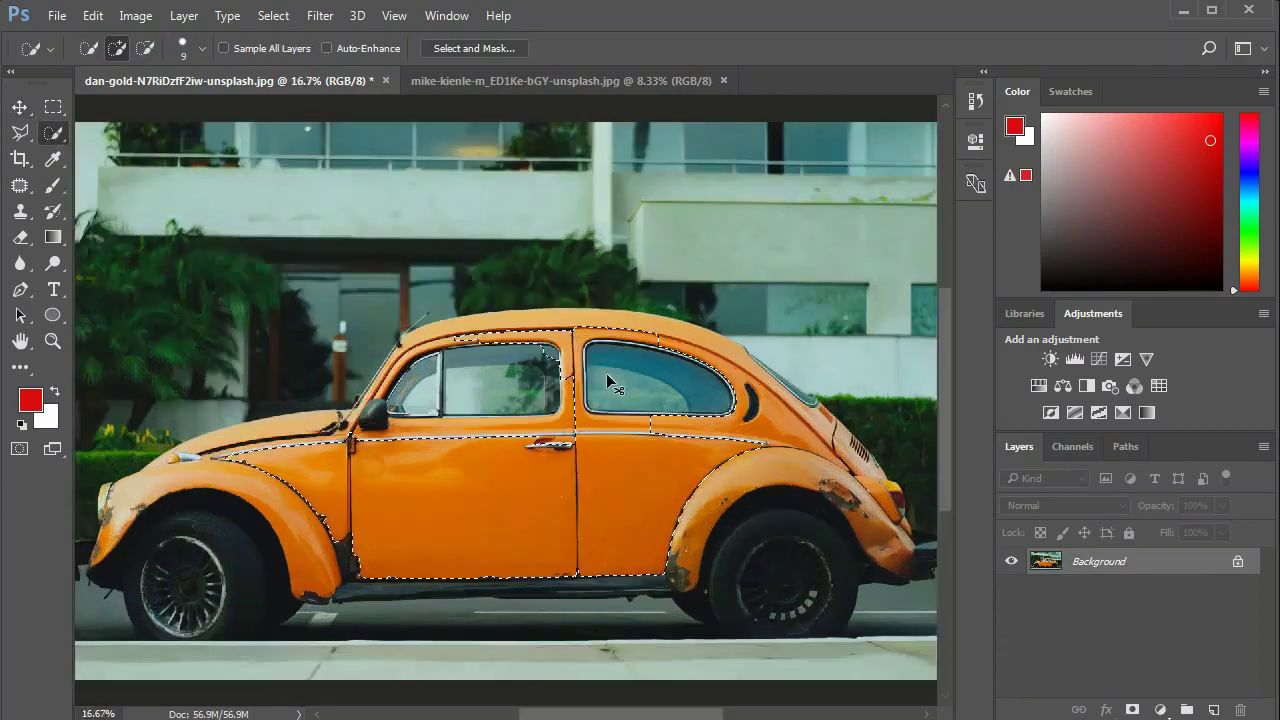
key(ctrl+plus)
key(bracketright)
key(bracketright)
key(bracketright)
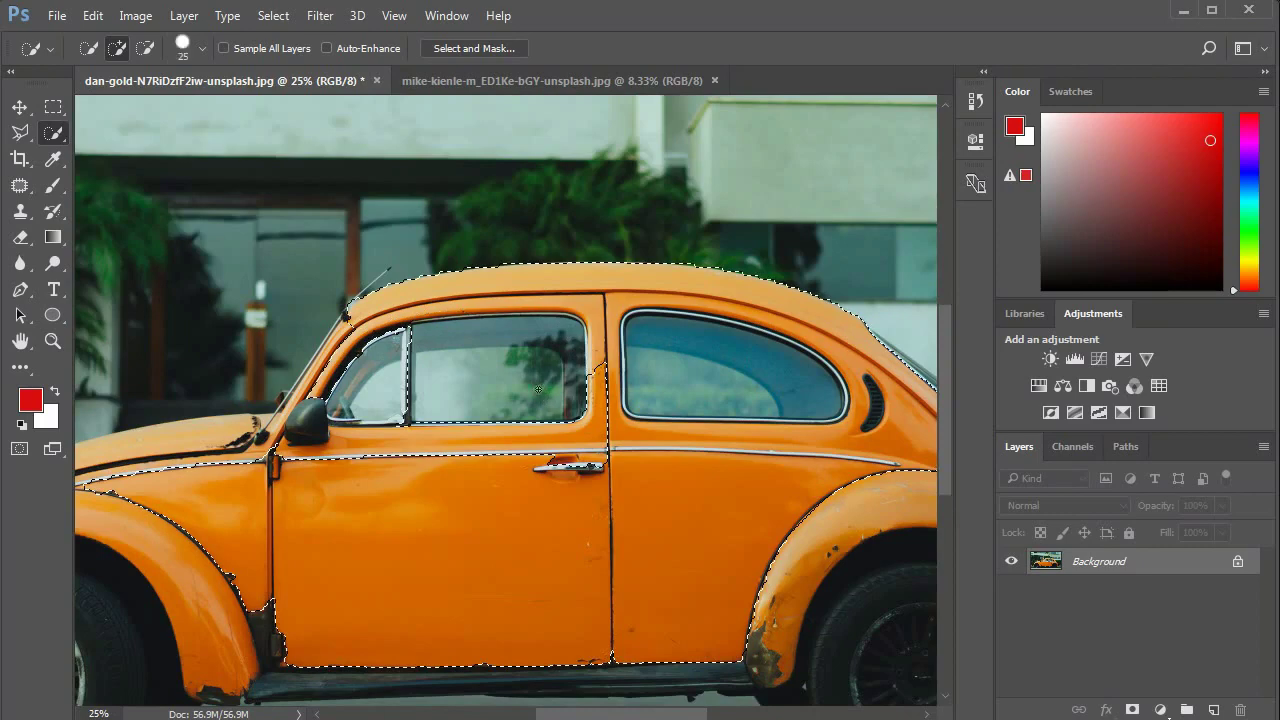
drag(560, 380, 360, 400)
Step: Extend the selection to the rear fender, front fender and hood, then add a Hue/Saturation layer
drag(573, 550, 303, 494)
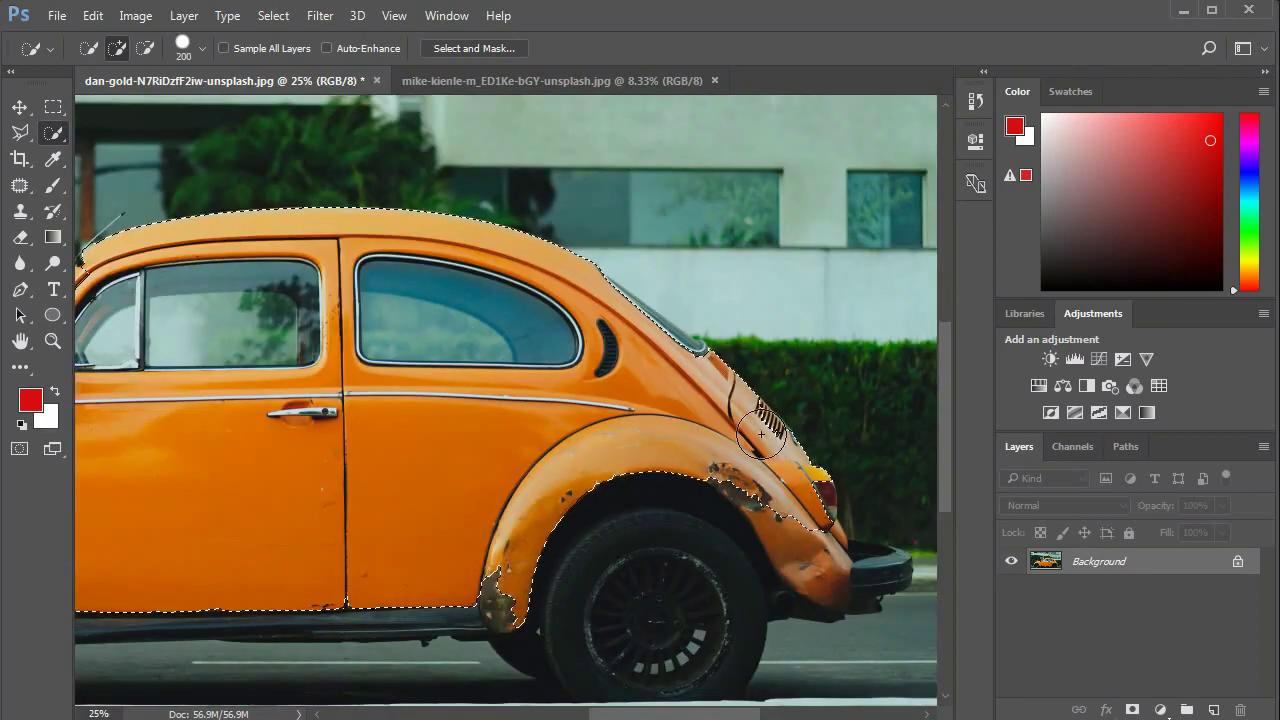
drag(740, 420, 828, 578)
drag(150, 480, 755, 397)
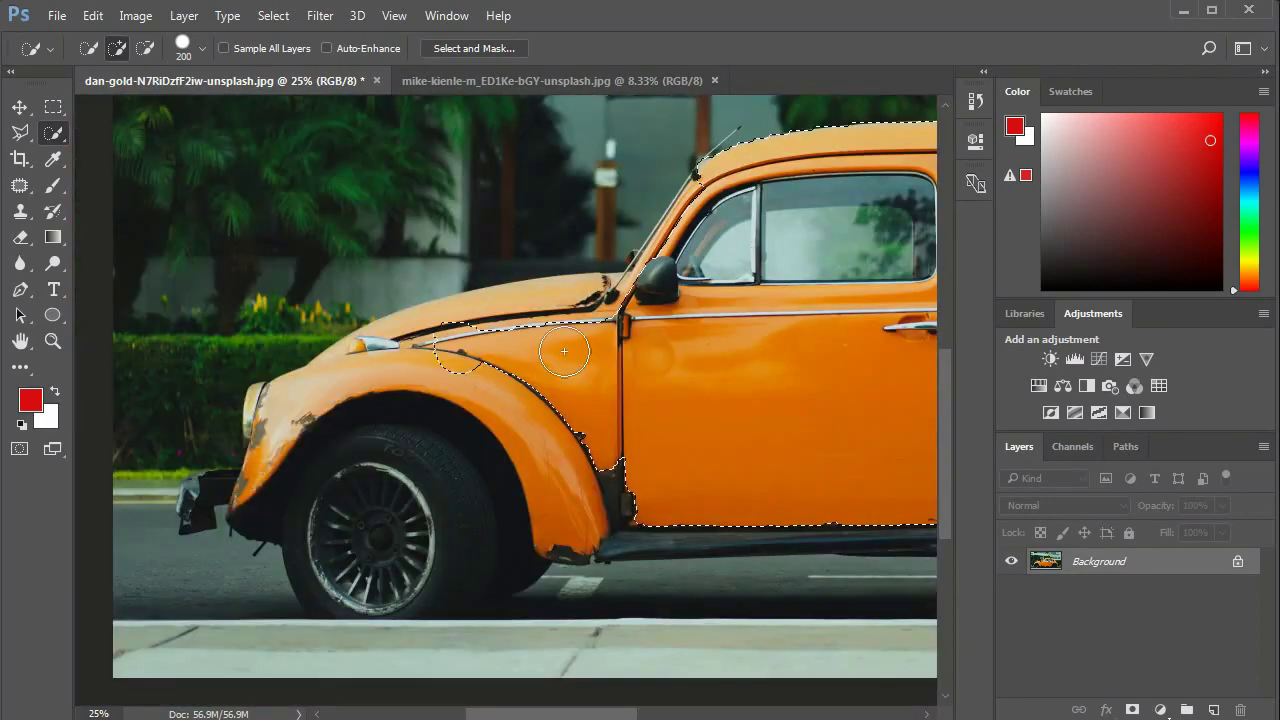
mouse_move(540, 320)
mouse_down()
mouse_move(614, 329)
mouse_move(624, 300)
mouse_up()
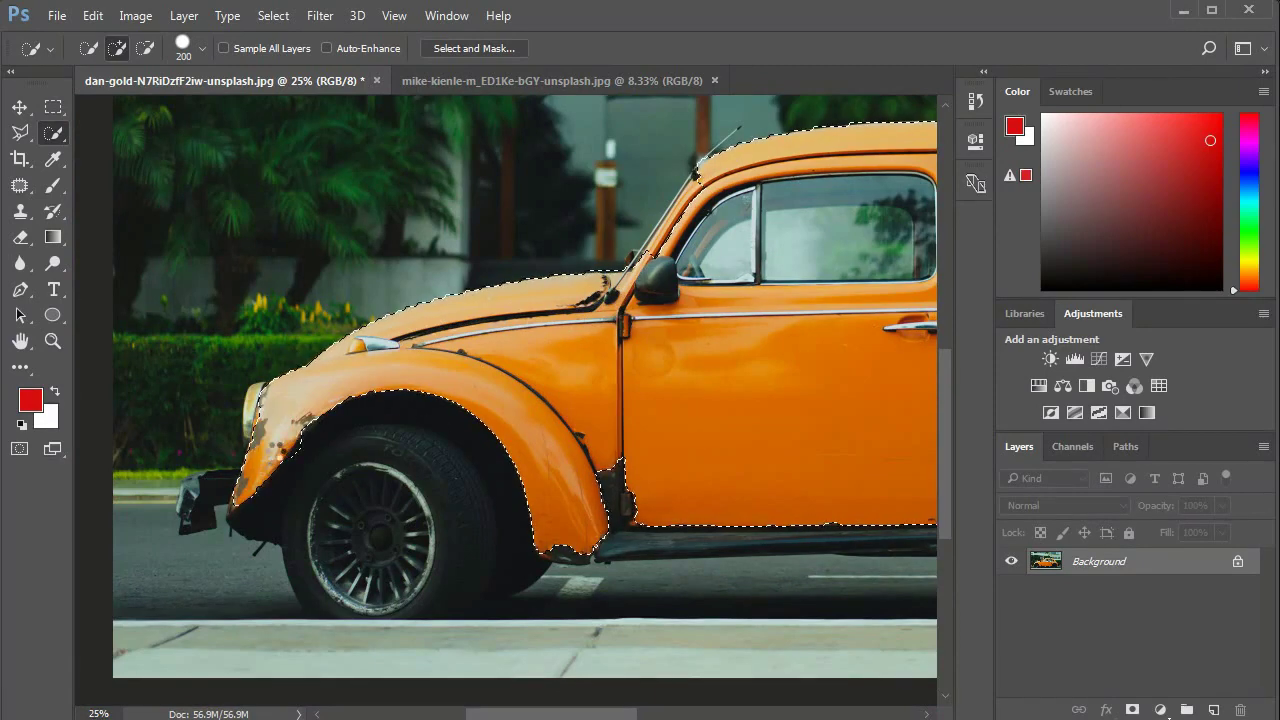
click(614, 548)
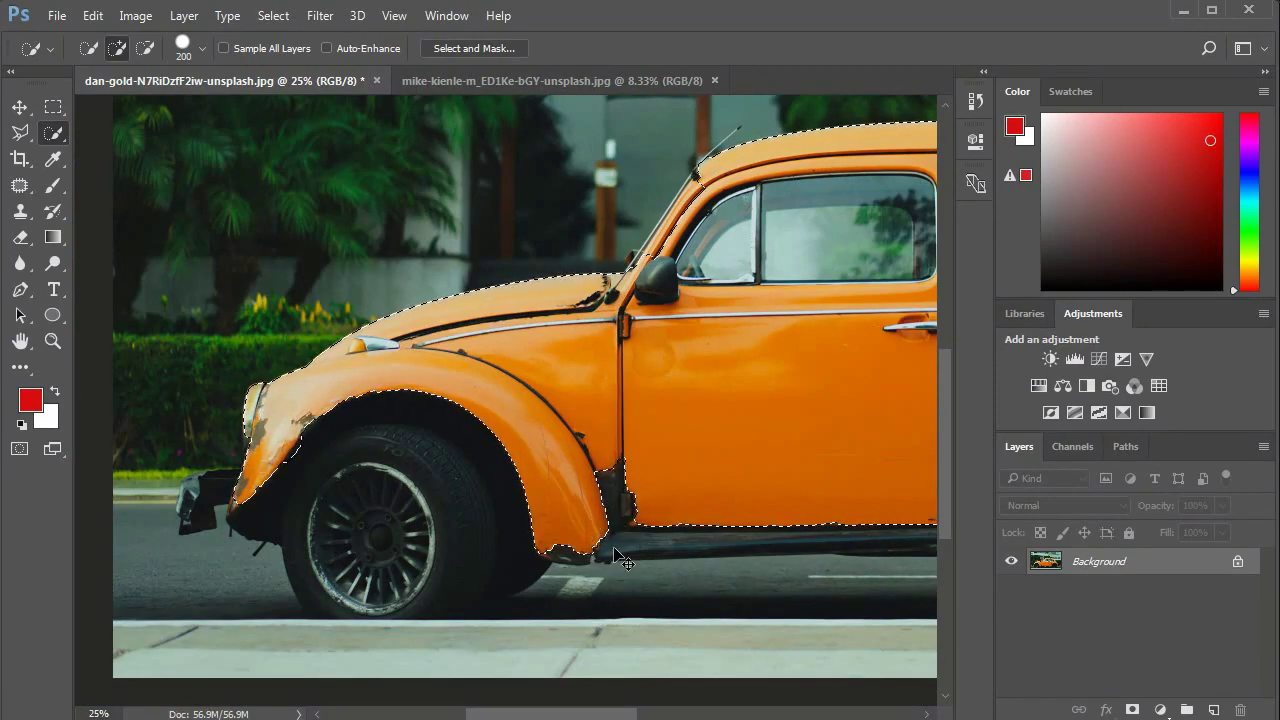
key(ctrl+minus)
key(ctrl+minus)
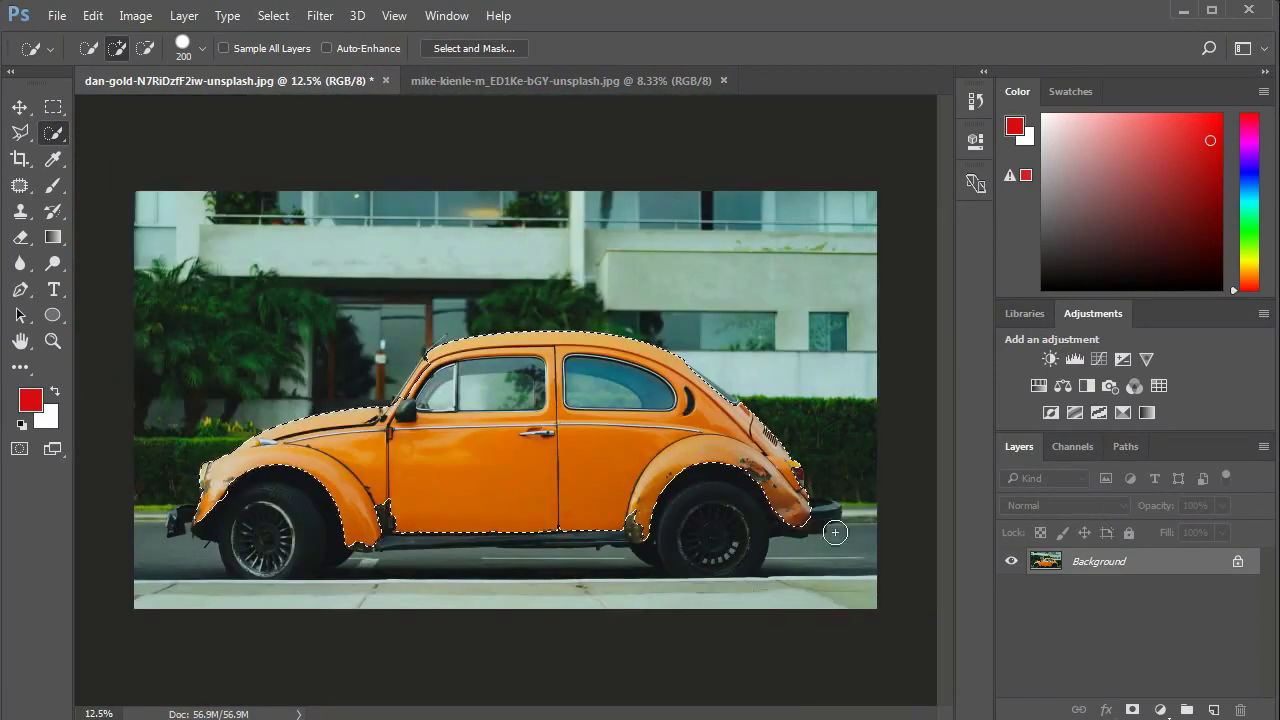
click(1157, 710)
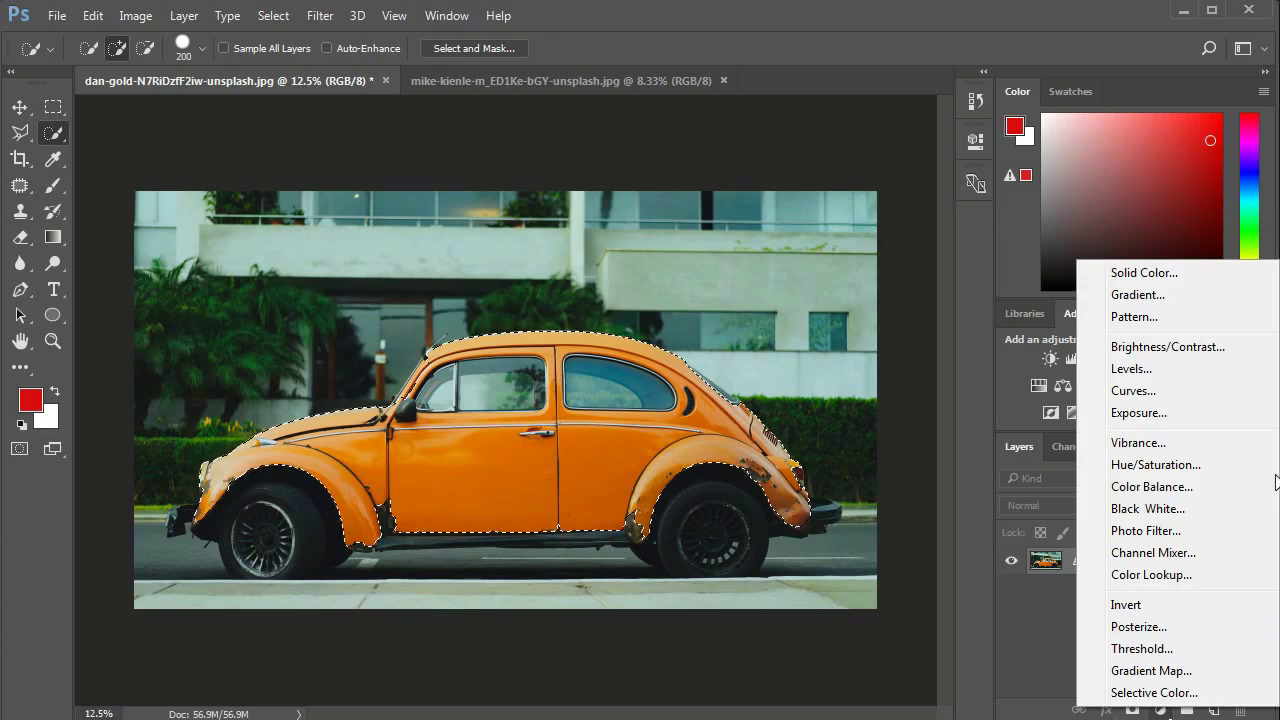
click(1163, 471)
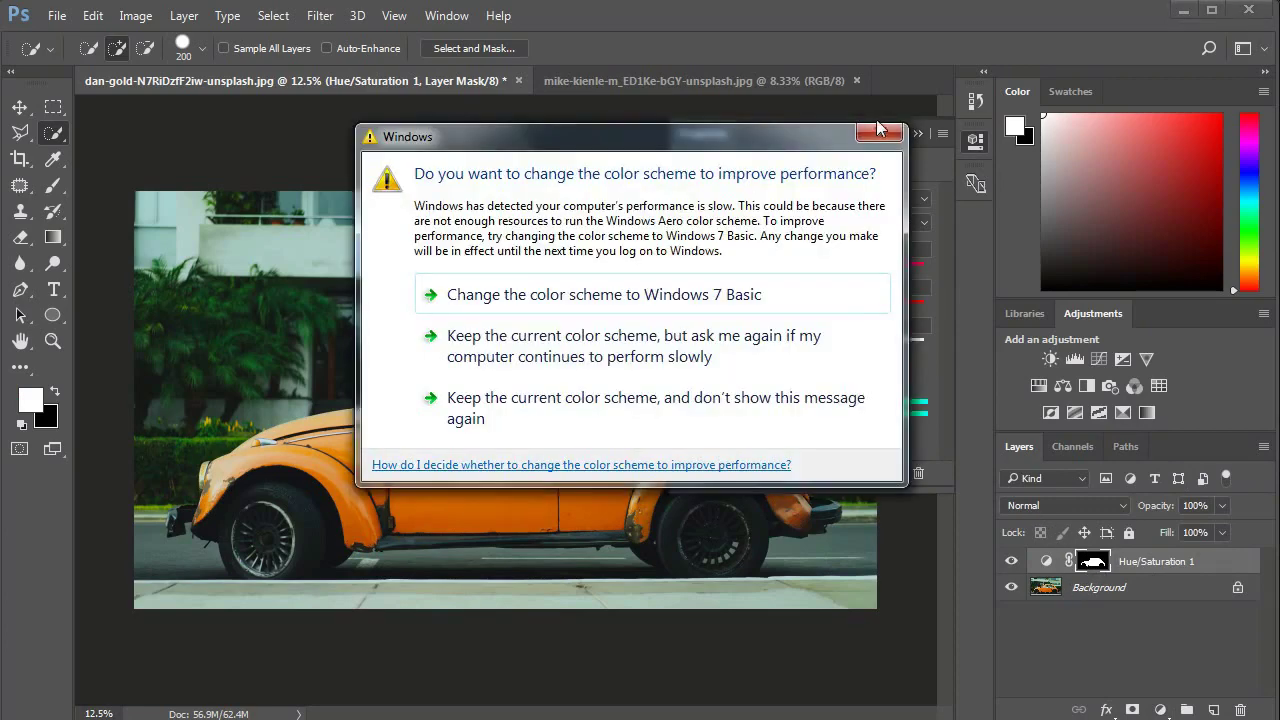
Step: Try Hue -33 on the masked car, reset it to 0, and delete the Hue/Saturation 1 layer
click(882, 131)
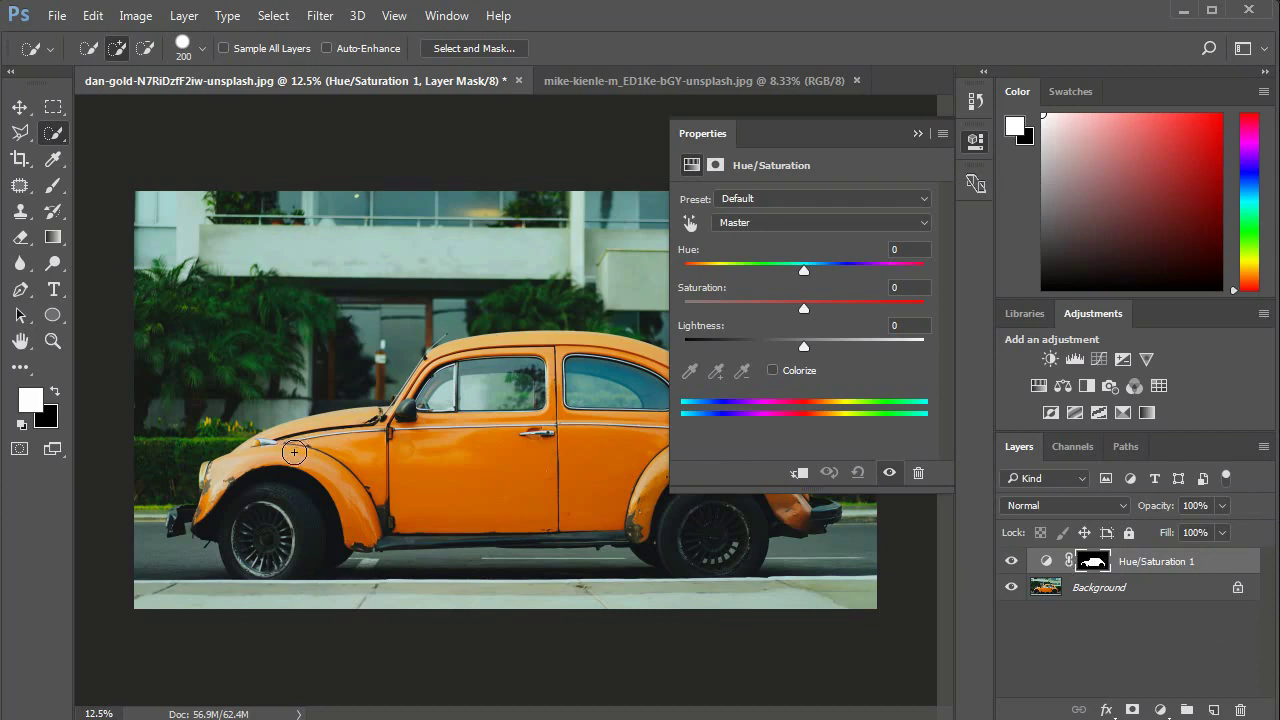
click(20, 107)
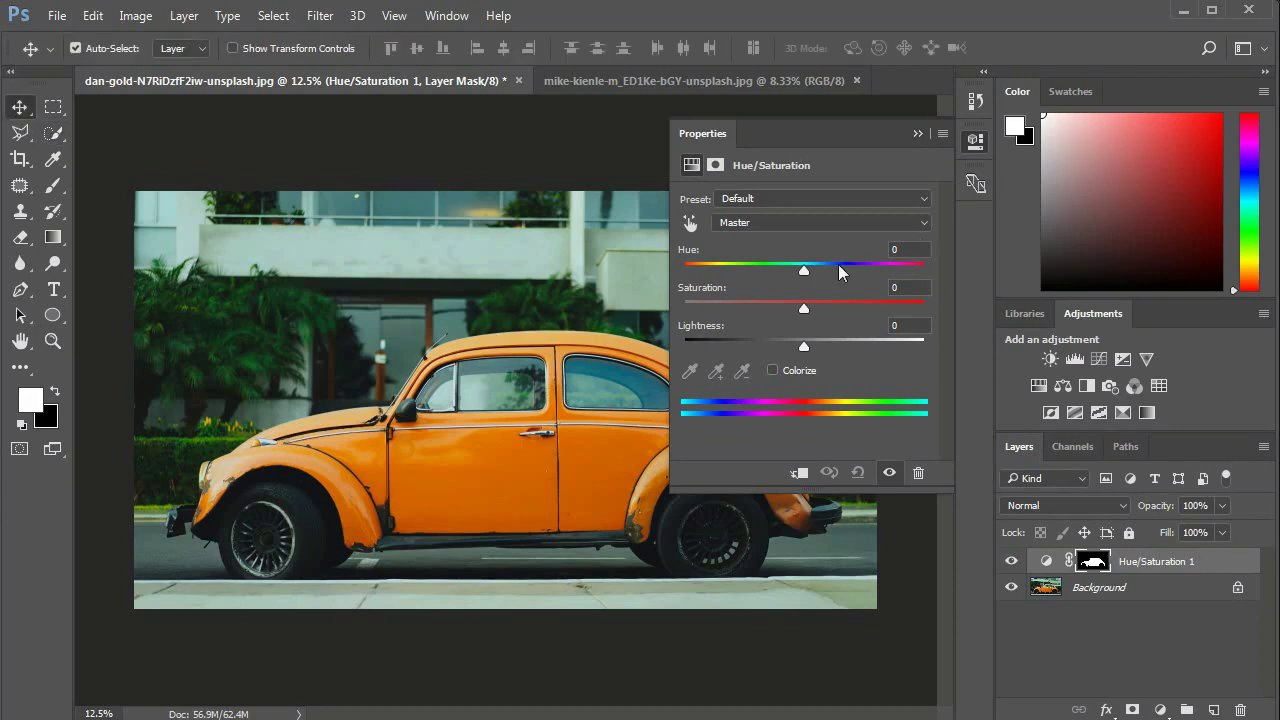
mouse_move(804, 272)
mouse_down()
mouse_move(747, 276)
mouse_move(783, 277)
mouse_move(765, 283)
mouse_up()
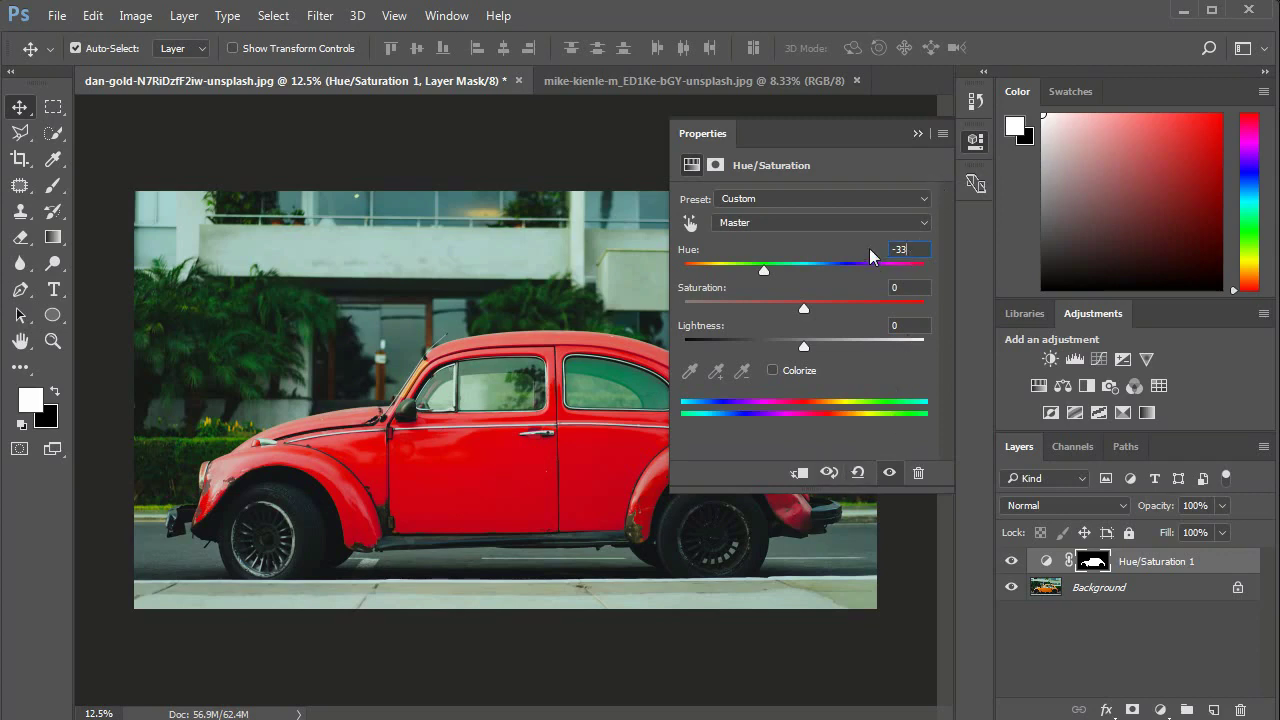
drag(910, 248, 884, 252)
text(0)
key(Return)
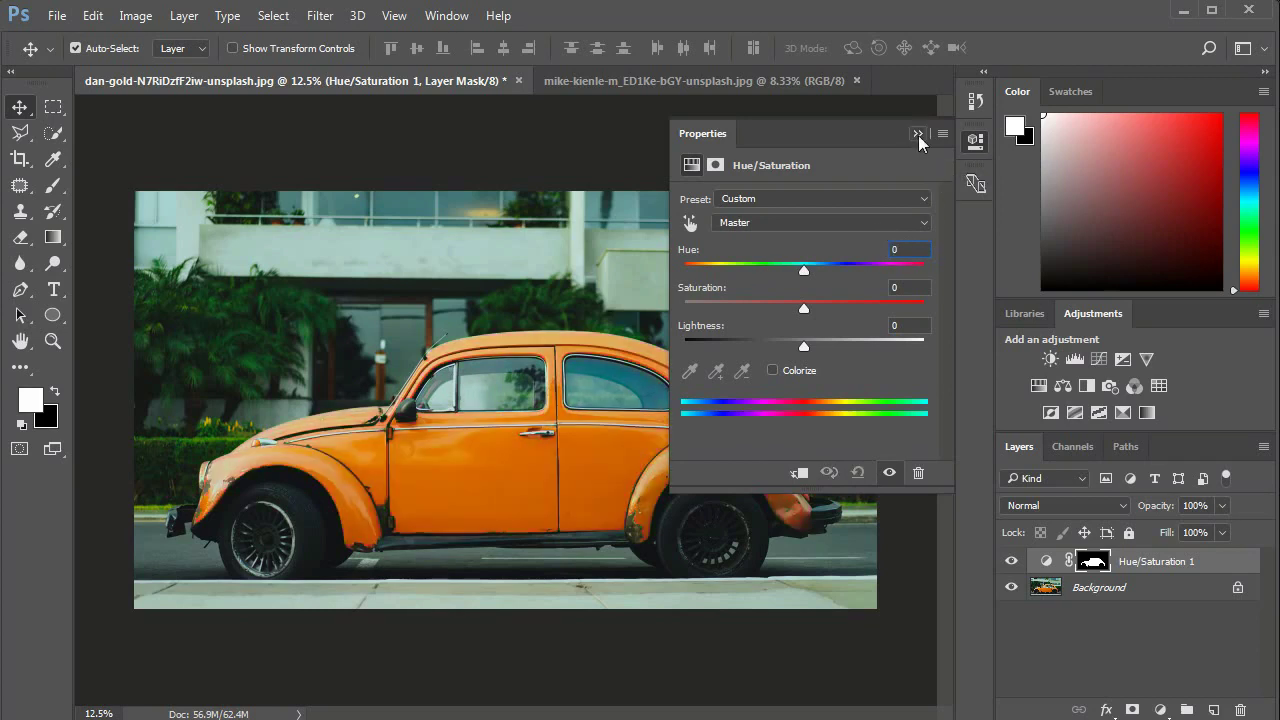
click(918, 134)
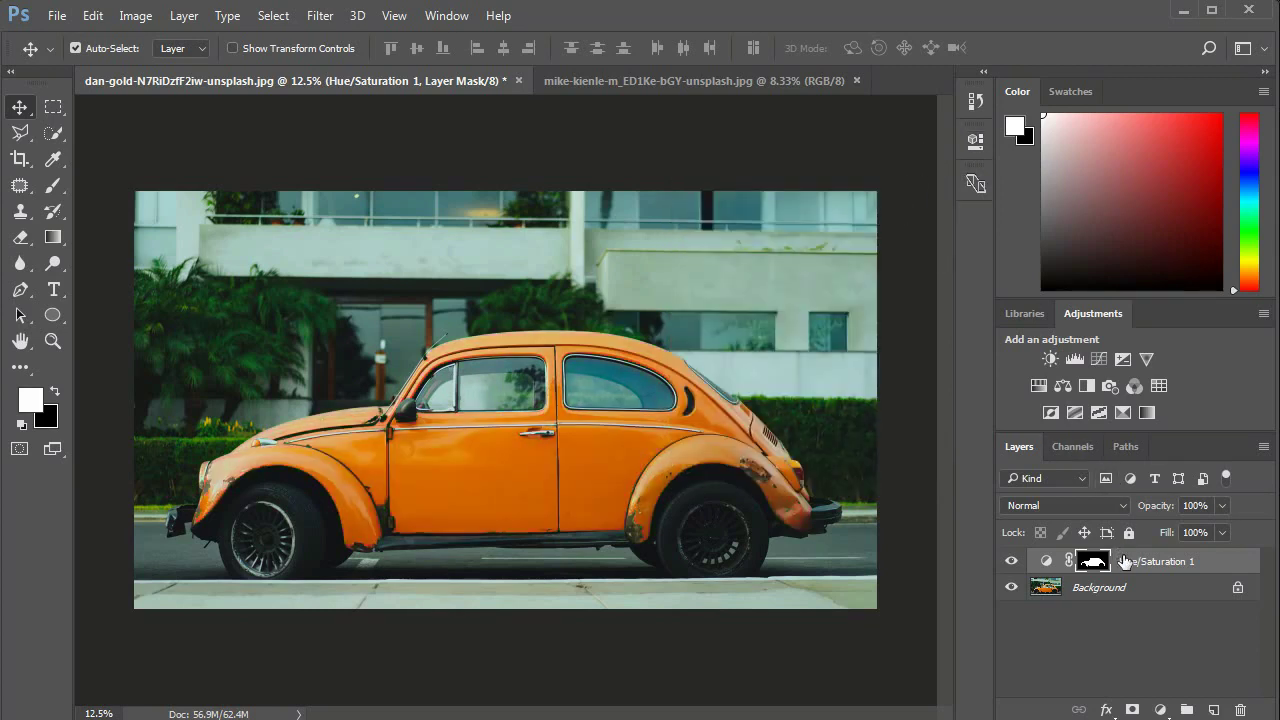
drag(1125, 563, 1240, 710)
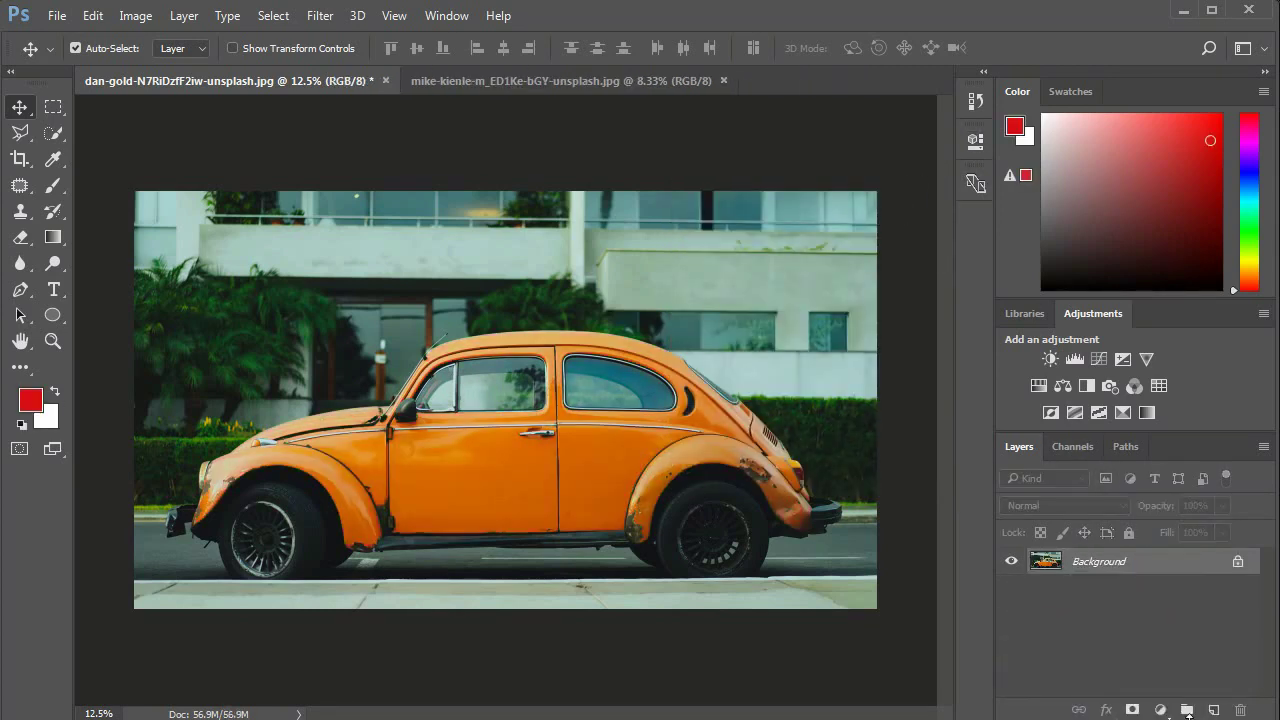
Step: Add a new Hue/Saturation layer with Hue -29 and collapse Properties
click(1161, 709)
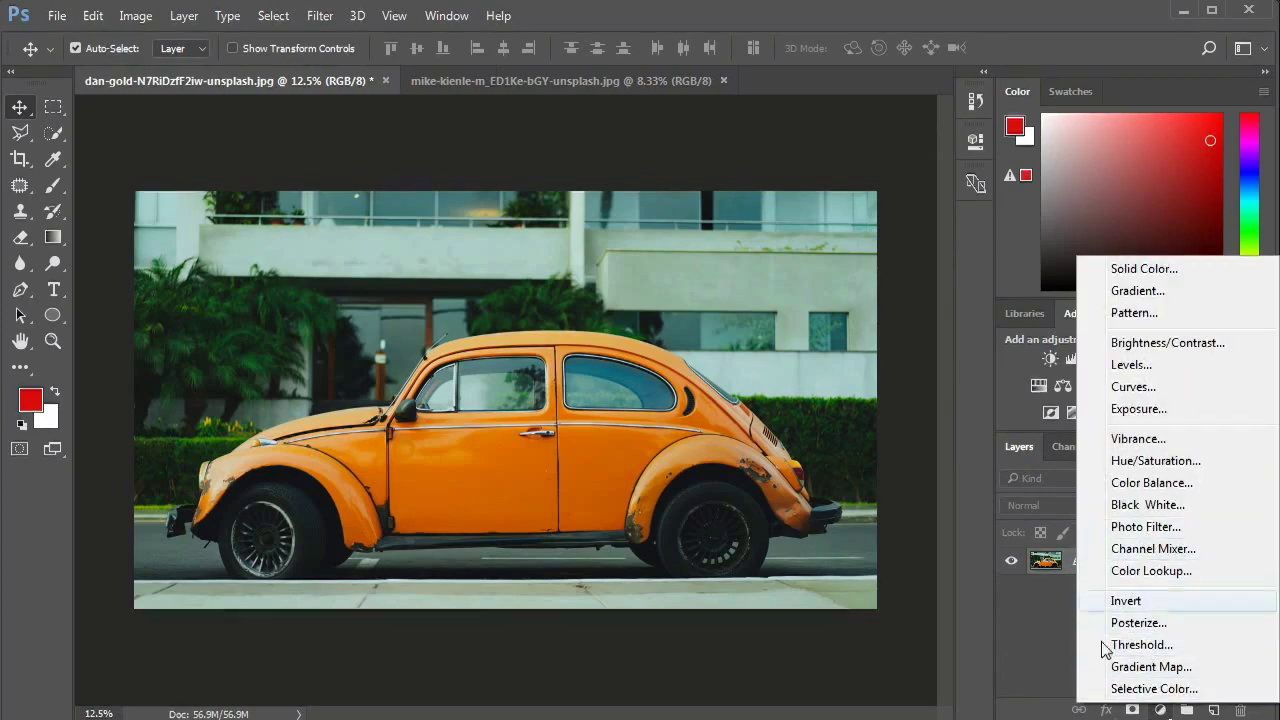
click(1140, 462)
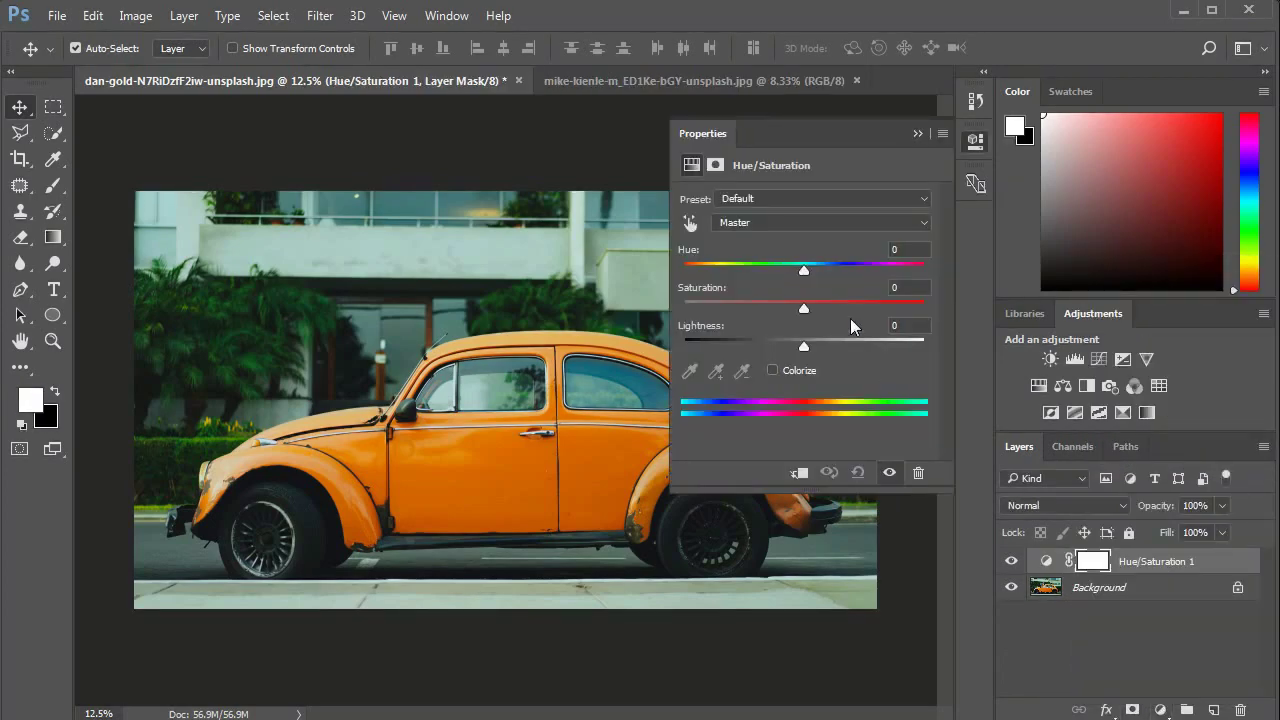
drag(803, 270, 768, 269)
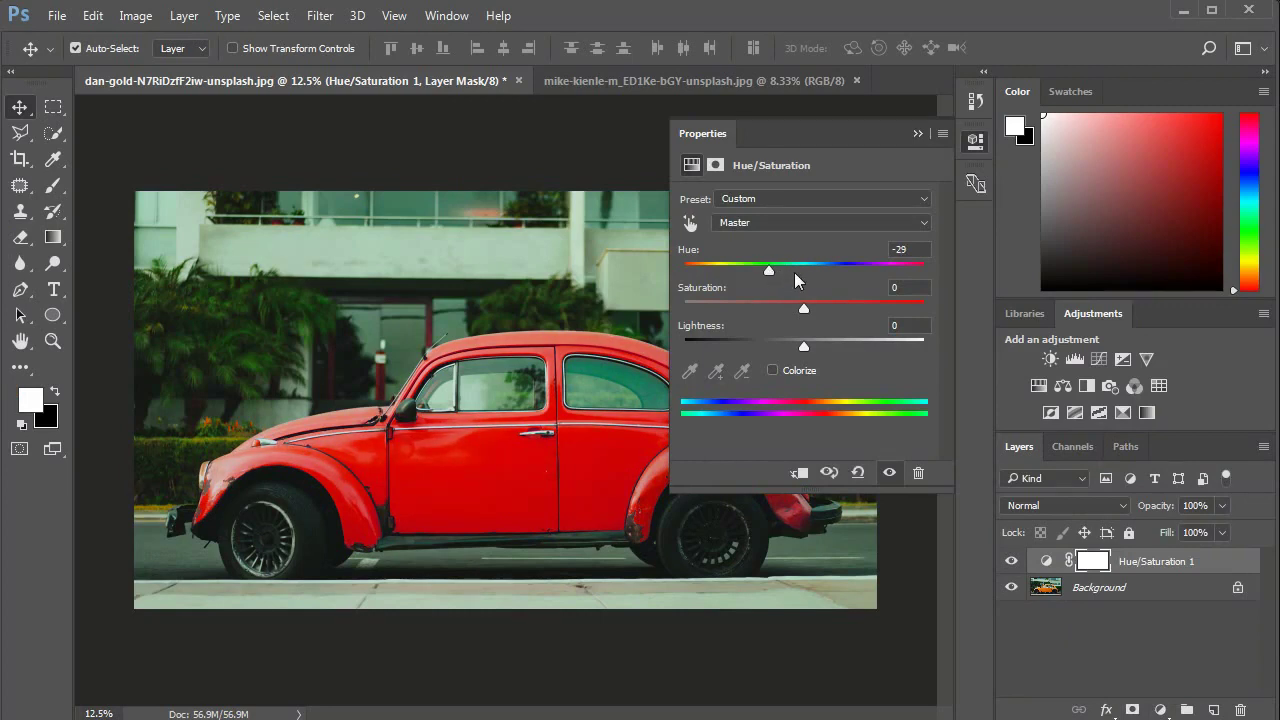
click(918, 134)
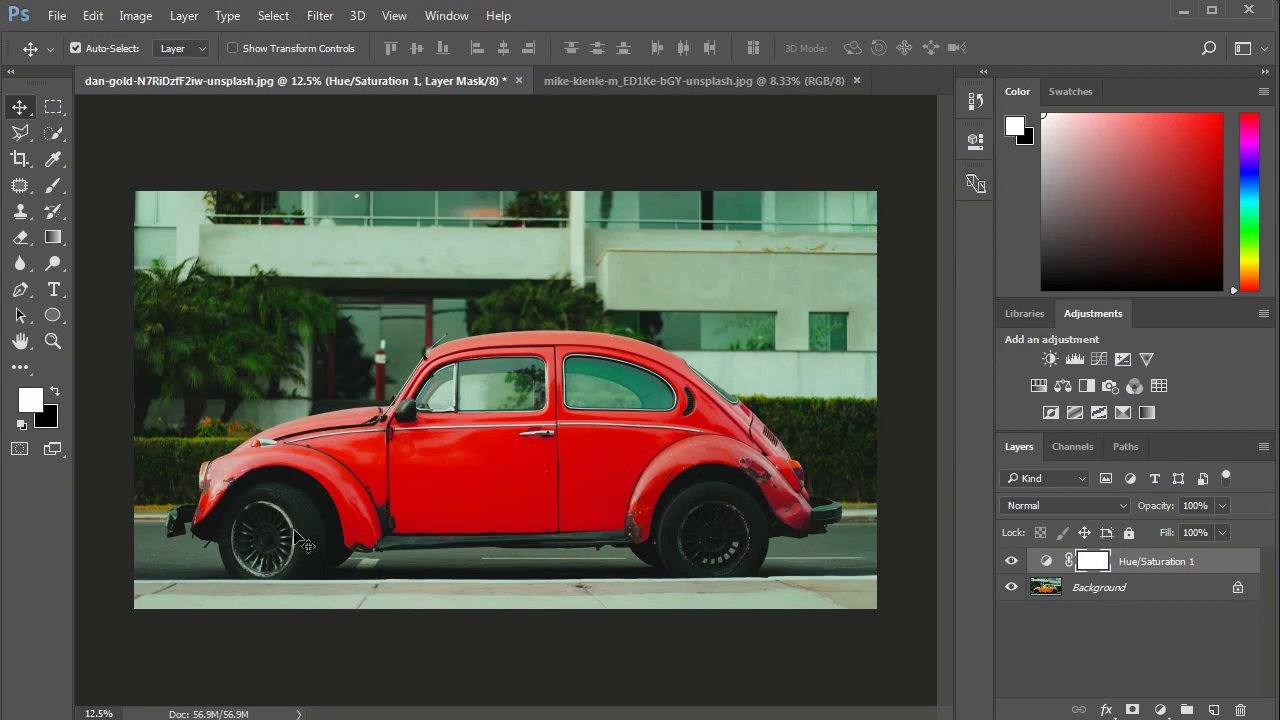
Step: Fill the mask black, then paint white over the car door and windows to apply the -29 hue
key(b)
key(x)
key(ctrl+i)
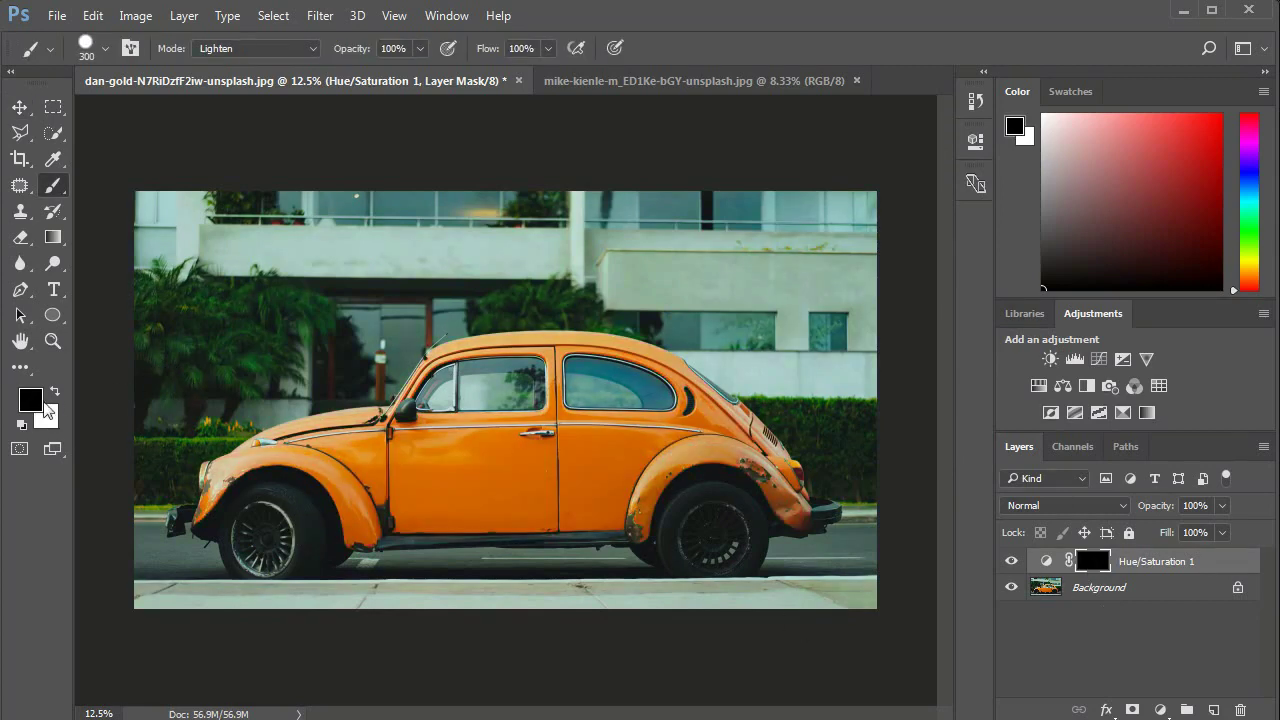
click(56, 395)
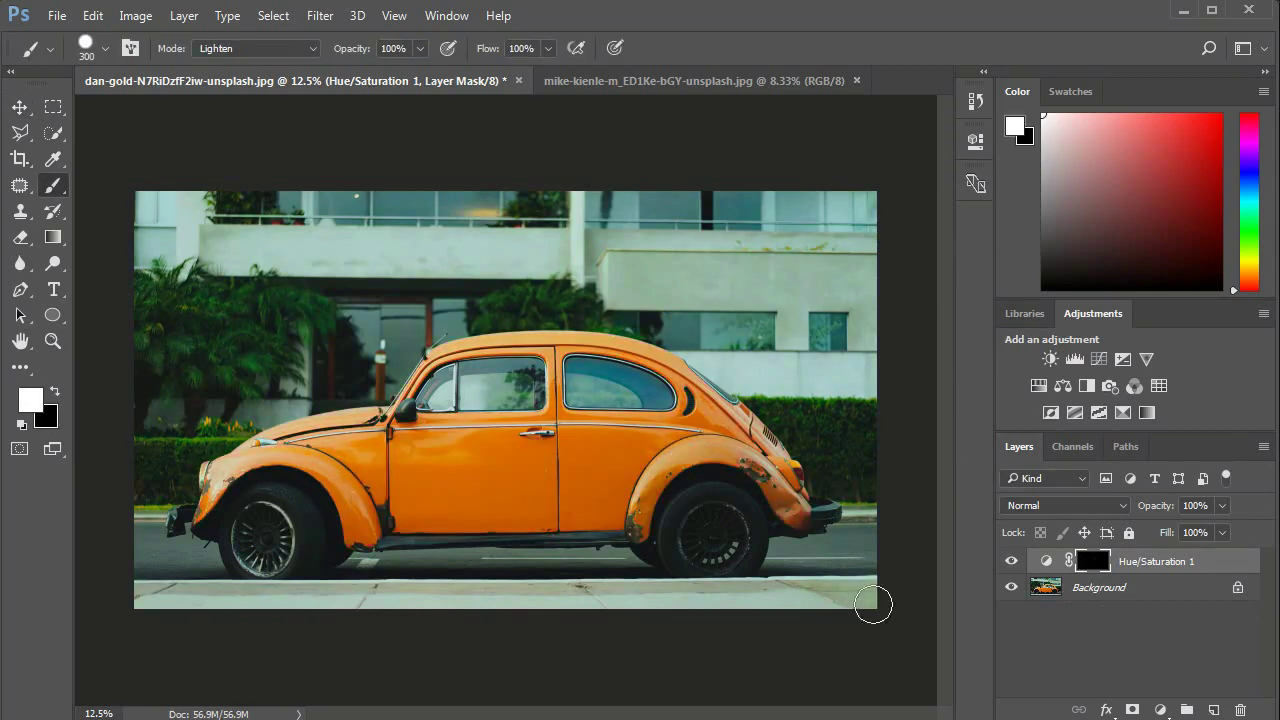
mouse_move(457, 443)
mouse_down()
mouse_move(495, 465)
mouse_move(535, 438)
mouse_move(565, 350)
mouse_move(575, 385)
mouse_move(474, 348)
mouse_move(600, 345)
mouse_move(460, 350)
mouse_move(330, 440)
mouse_move(379, 423)
mouse_move(260, 430)
mouse_move(200, 500)
mouse_move(300, 460)
mouse_move(375, 530)
mouse_move(350, 540)
mouse_move(380, 455)
mouse_move(397, 520)
mouse_move(578, 534)
mouse_move(780, 450)
mouse_move(800, 566)
mouse_move(773, 446)
mouse_move(650, 466)
mouse_move(686, 385)
mouse_move(615, 348)
mouse_move(515, 464)
mouse_move(430, 415)
mouse_move(418, 458)
mouse_move(432, 494)
mouse_move(586, 500)
mouse_up()
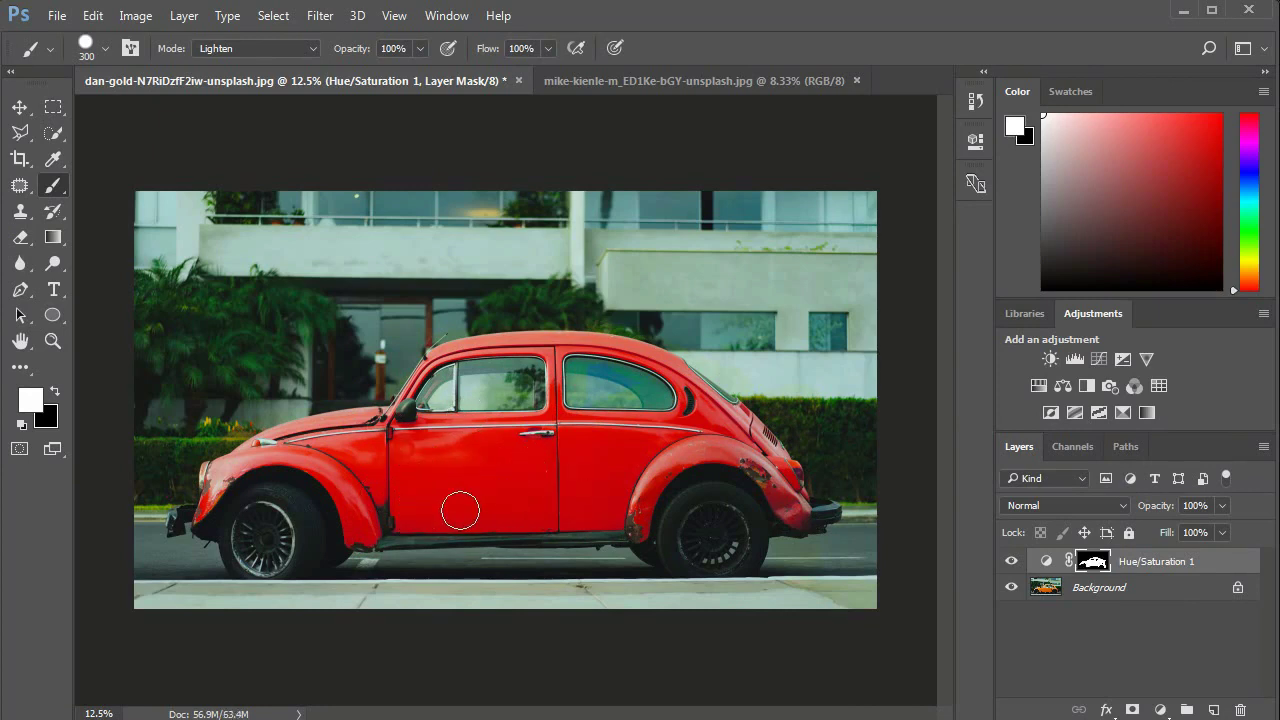
drag(597, 359, 615, 395)
double_click(1046, 560)
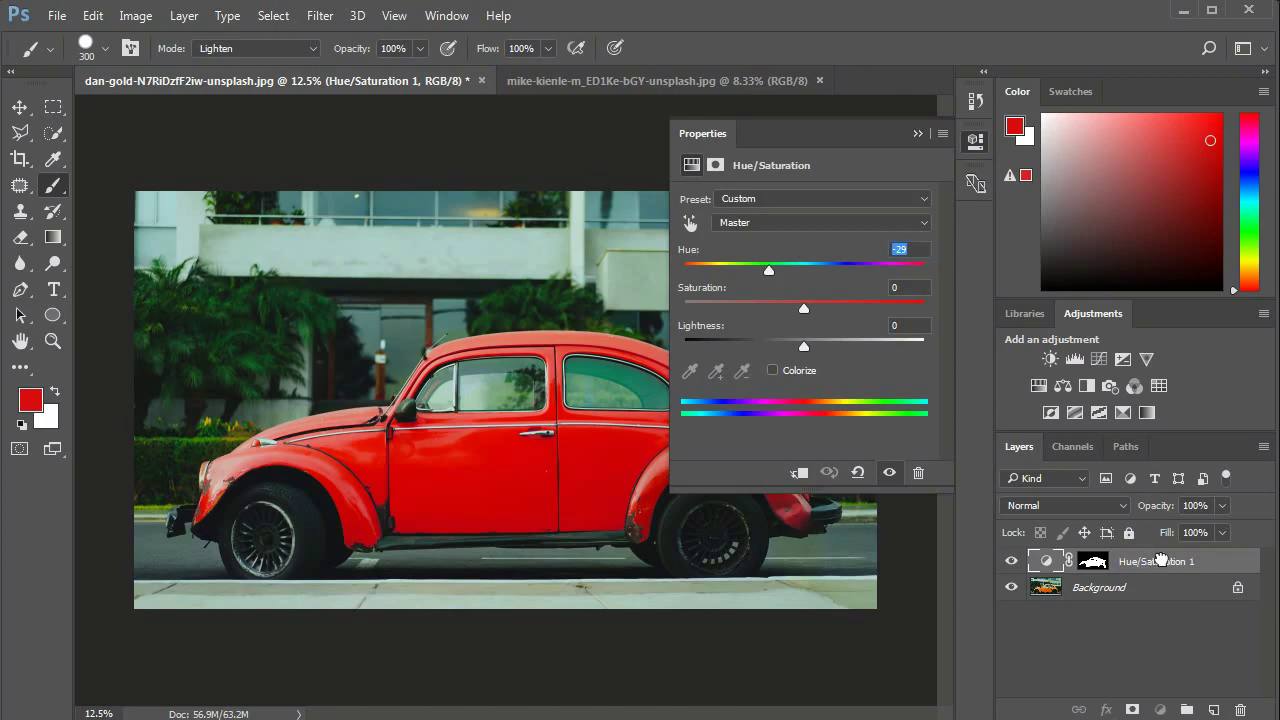
click(1140, 688)
Step: Delete the red car layer, add a new Hue/Saturation layer, and trial a Yellows hue shift before resetting to 0
click(1240, 709)
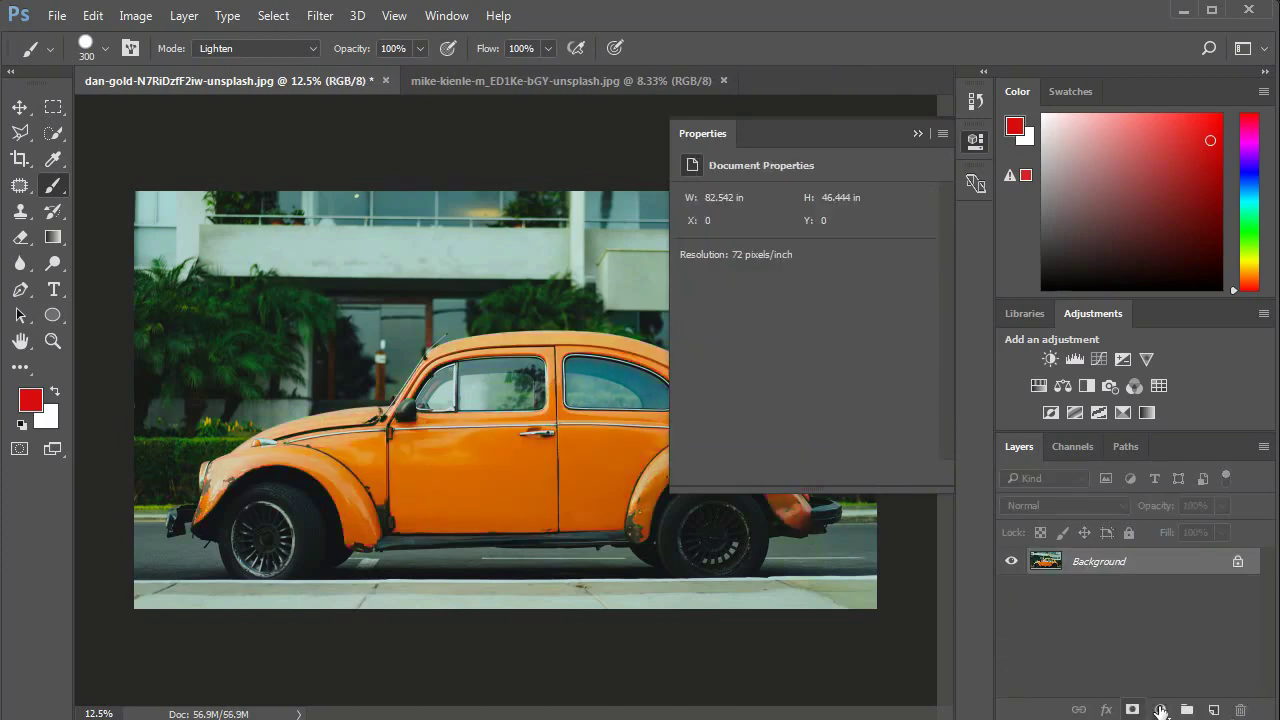
click(1158, 709)
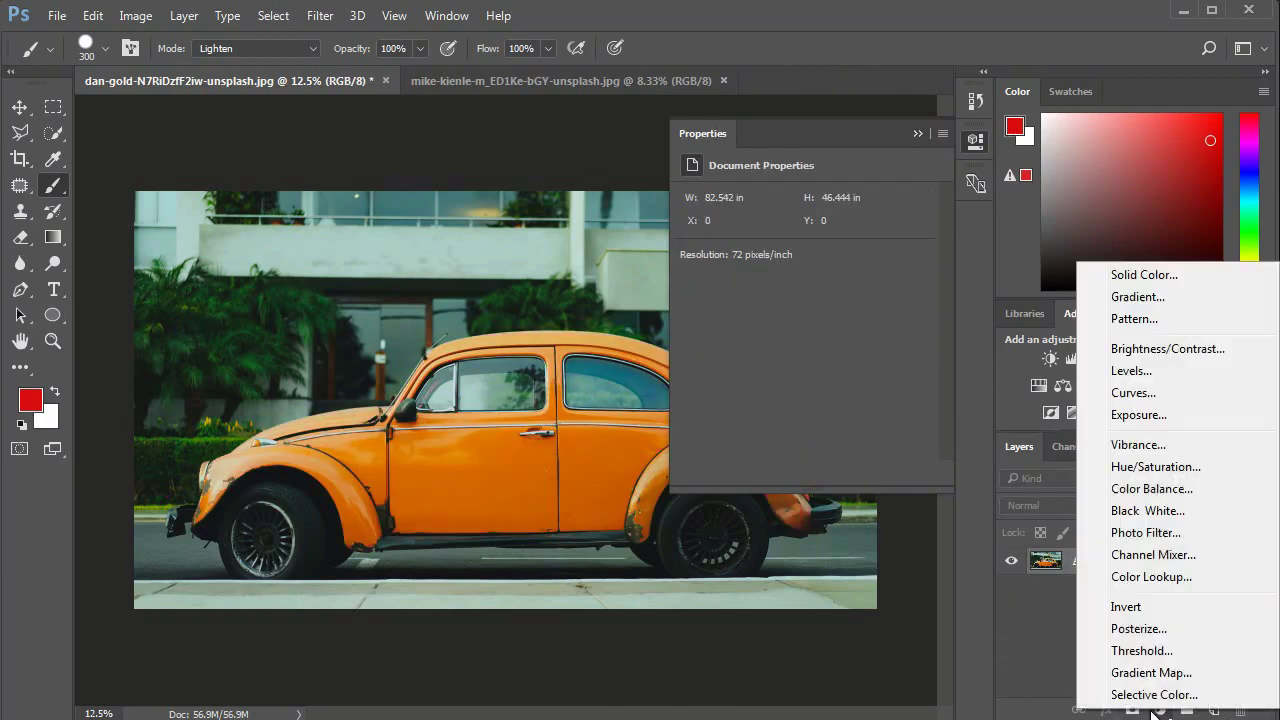
click(920, 134)
click(1160, 712)
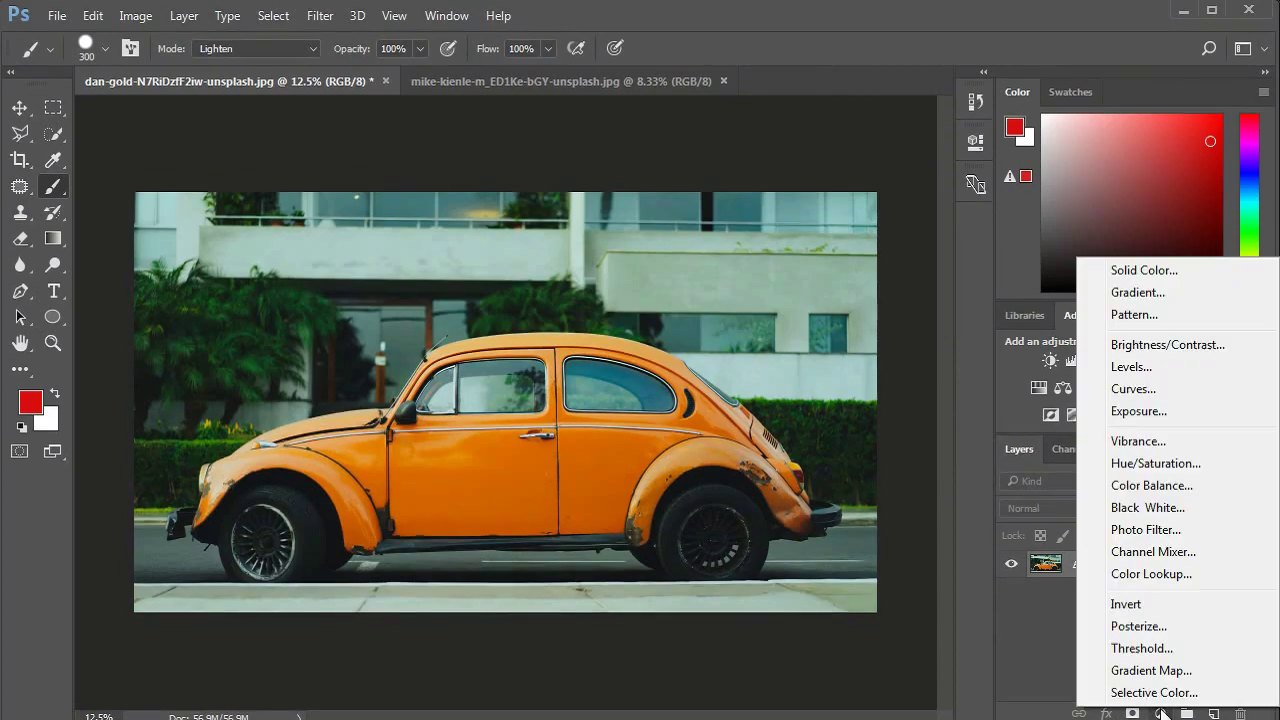
click(1145, 463)
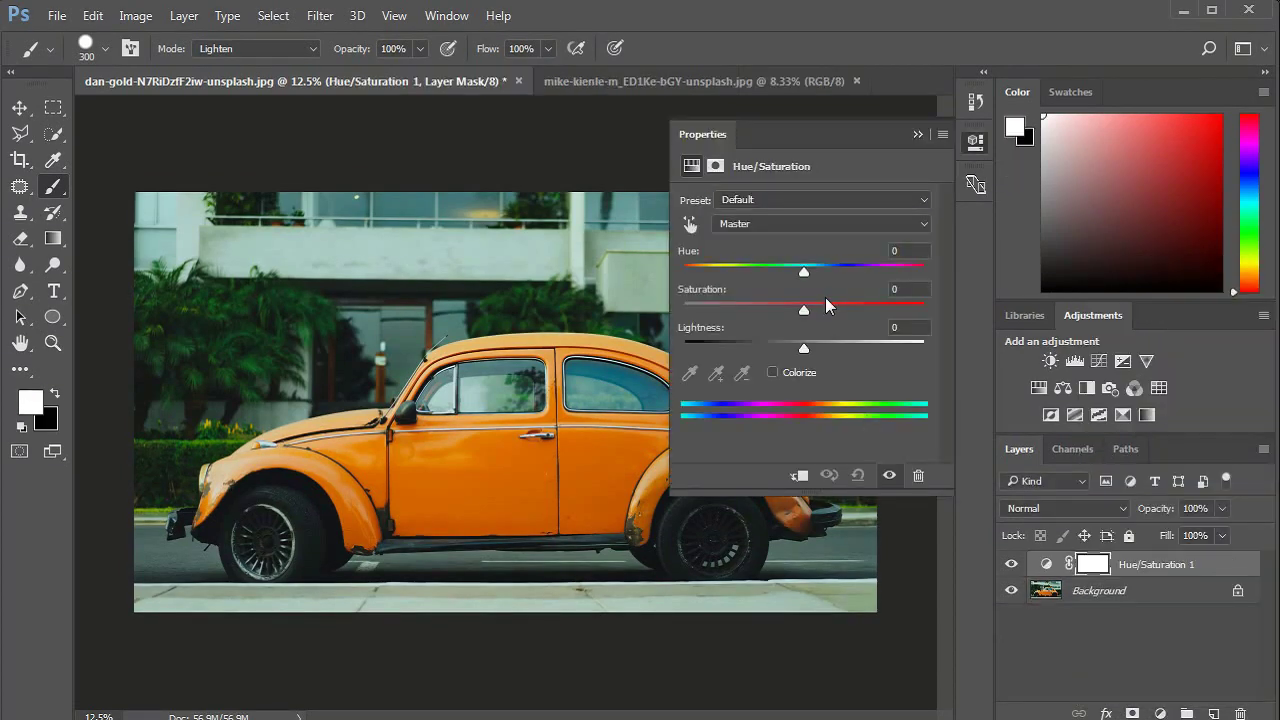
click(770, 228)
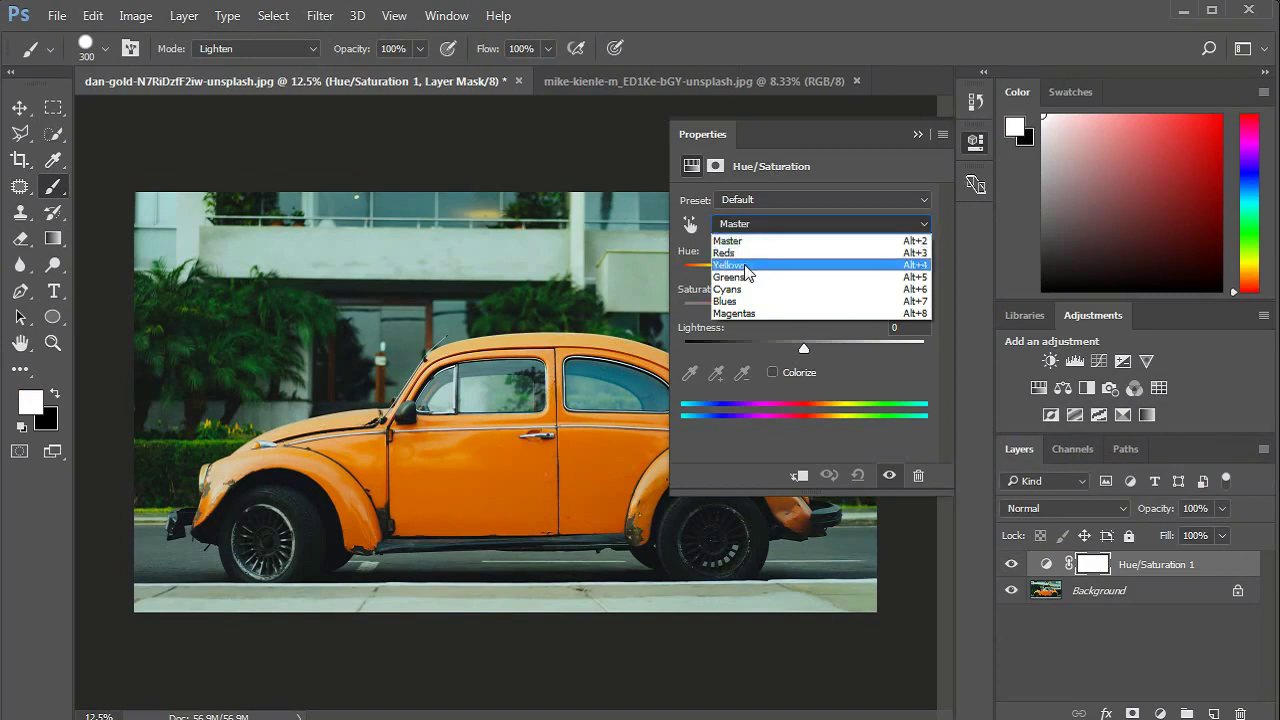
click(749, 266)
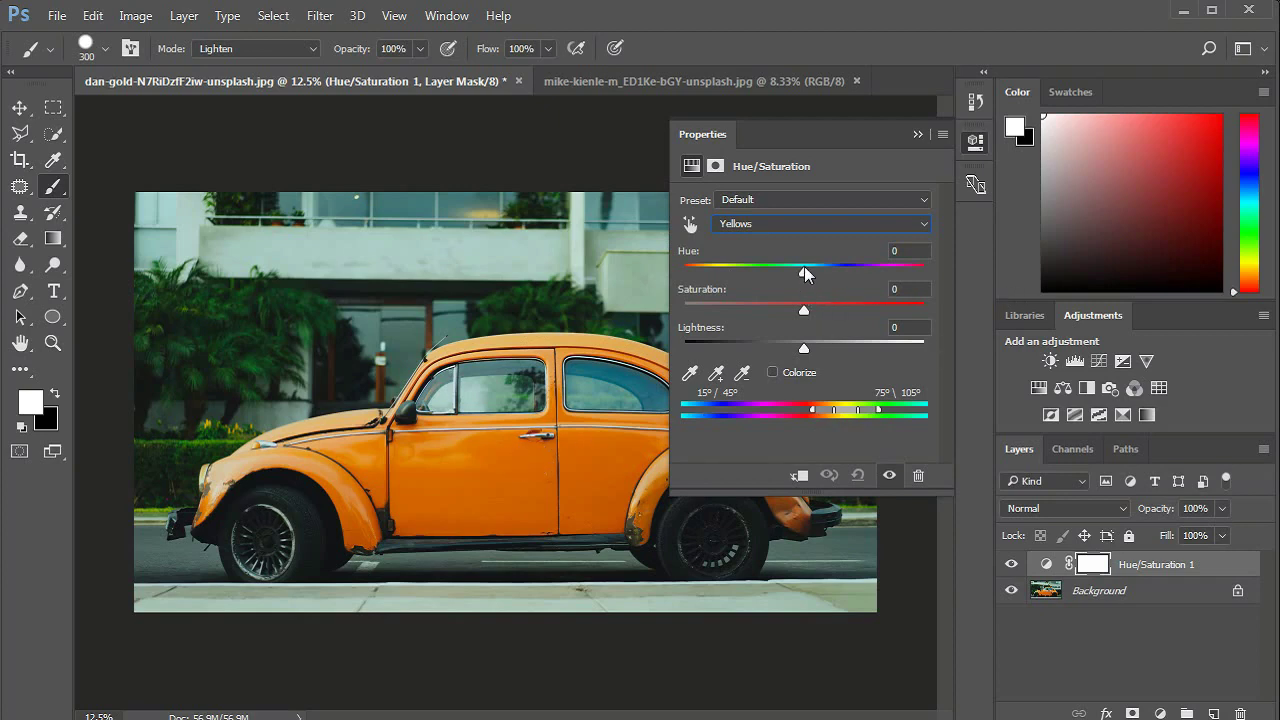
mouse_move(805, 272)
mouse_down()
mouse_move(719, 275)
mouse_move(768, 275)
mouse_up()
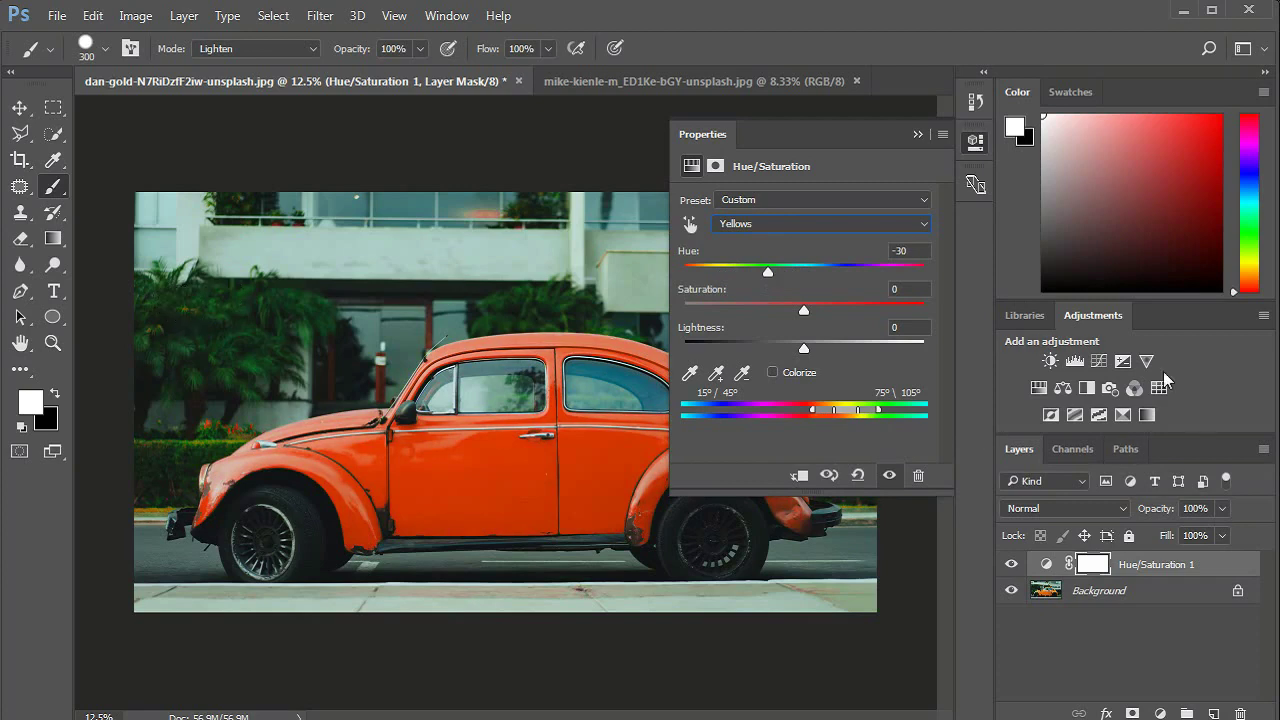
click(905, 251)
text(0)
Step: Shift the Greens hue to -78 to brown the foliage
click(881, 223)
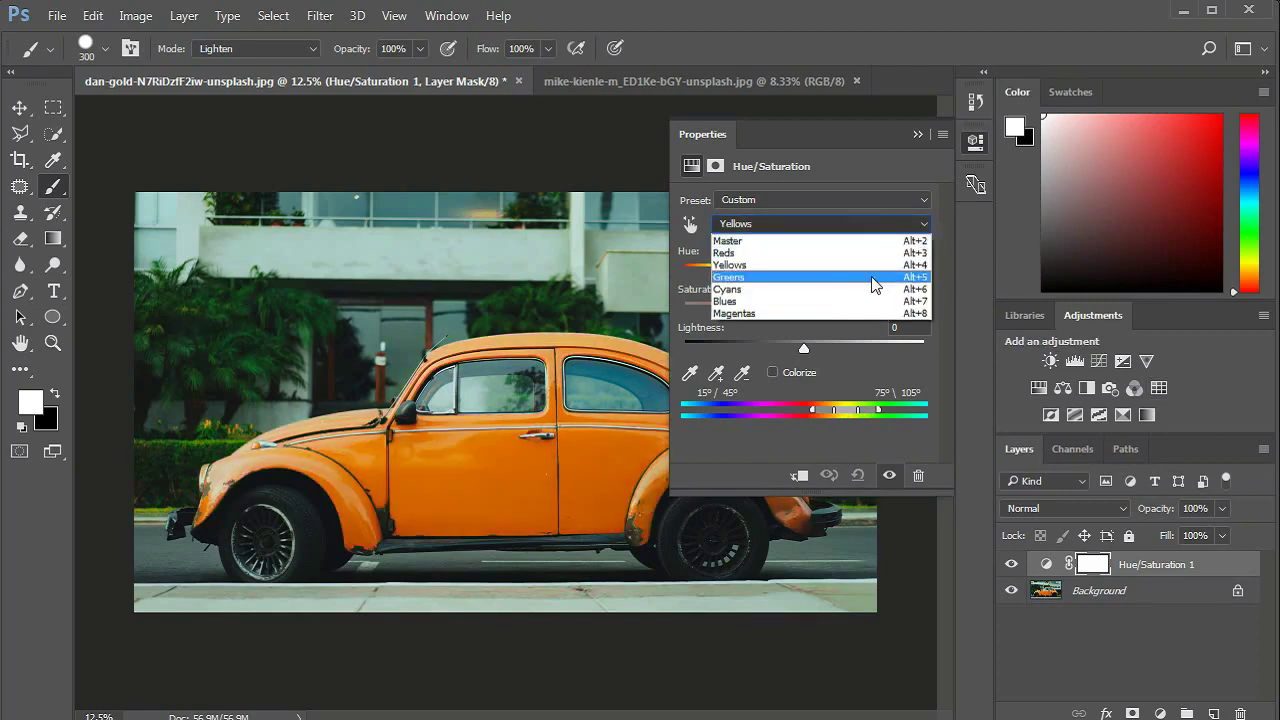
click(752, 277)
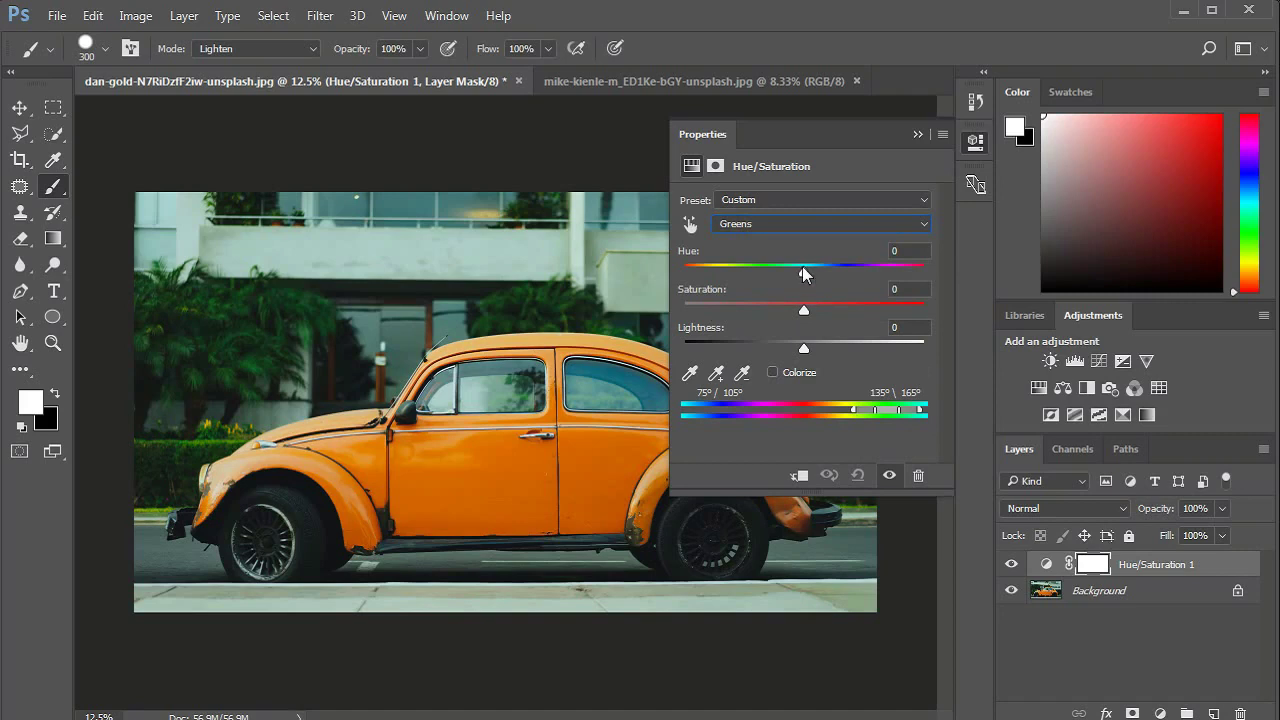
mouse_move(804, 272)
mouse_down()
mouse_move(886, 272)
mouse_move(736, 272)
mouse_move(726, 283)
mouse_move(773, 281)
mouse_move(749, 284)
mouse_up()
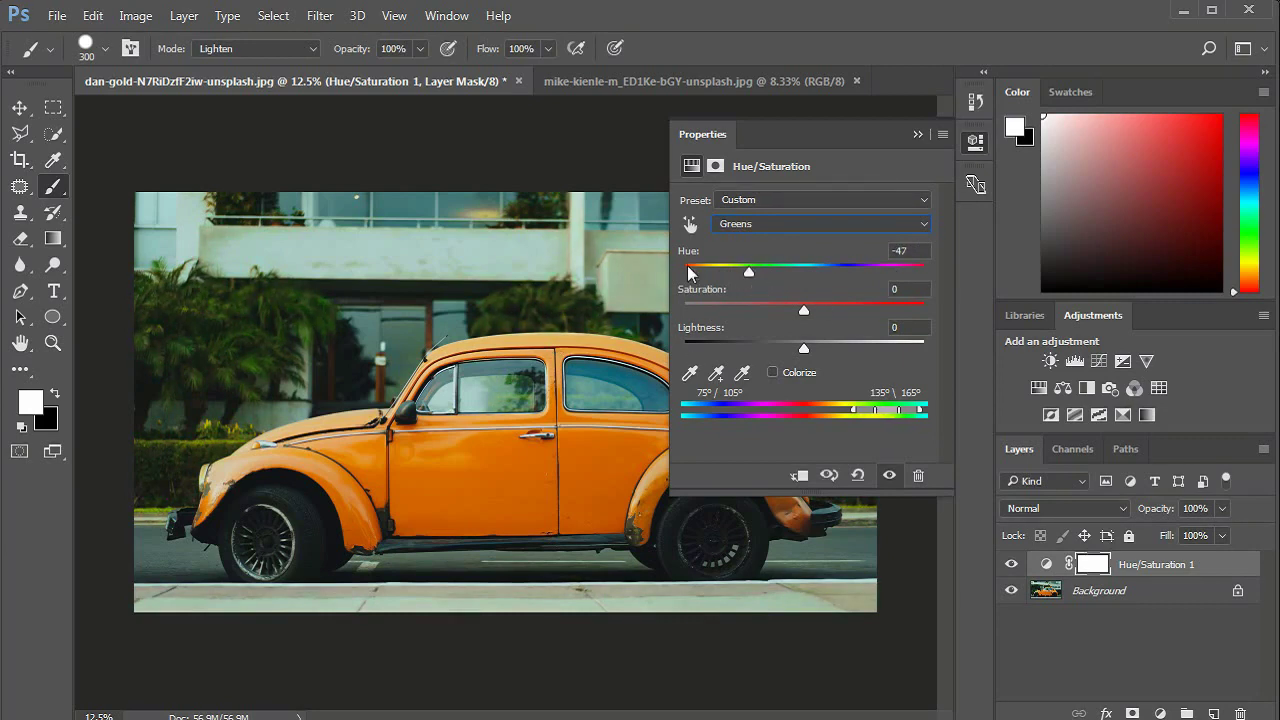
drag(734, 269, 731, 270)
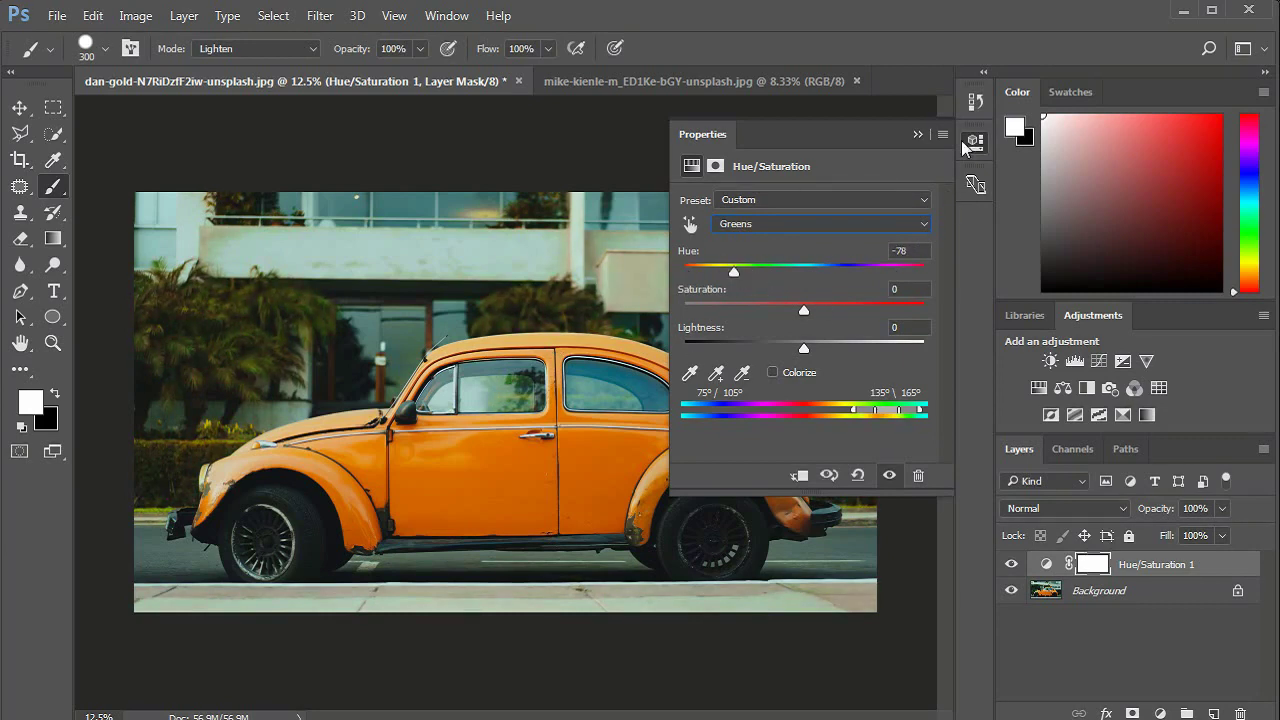
click(918, 135)
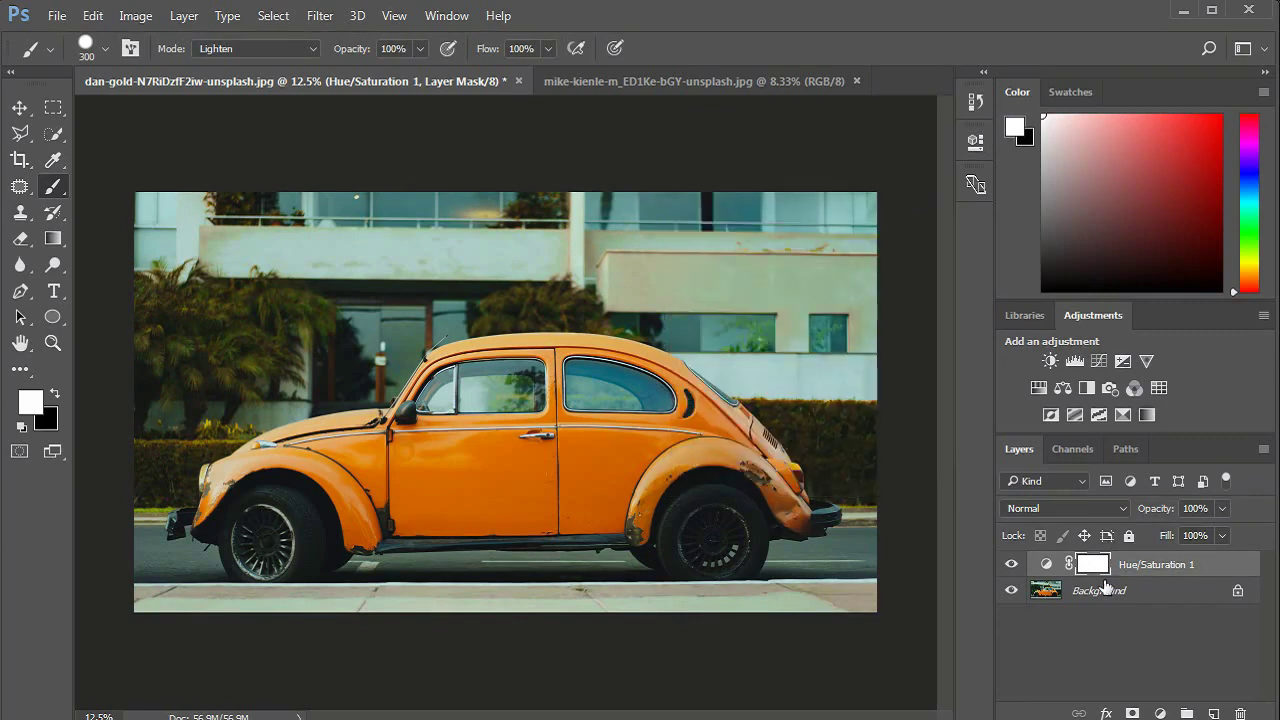
Step: Invert the greens layer mask and paint the brown shift onto the left palms and trees behind the car
key(ctrl+i)
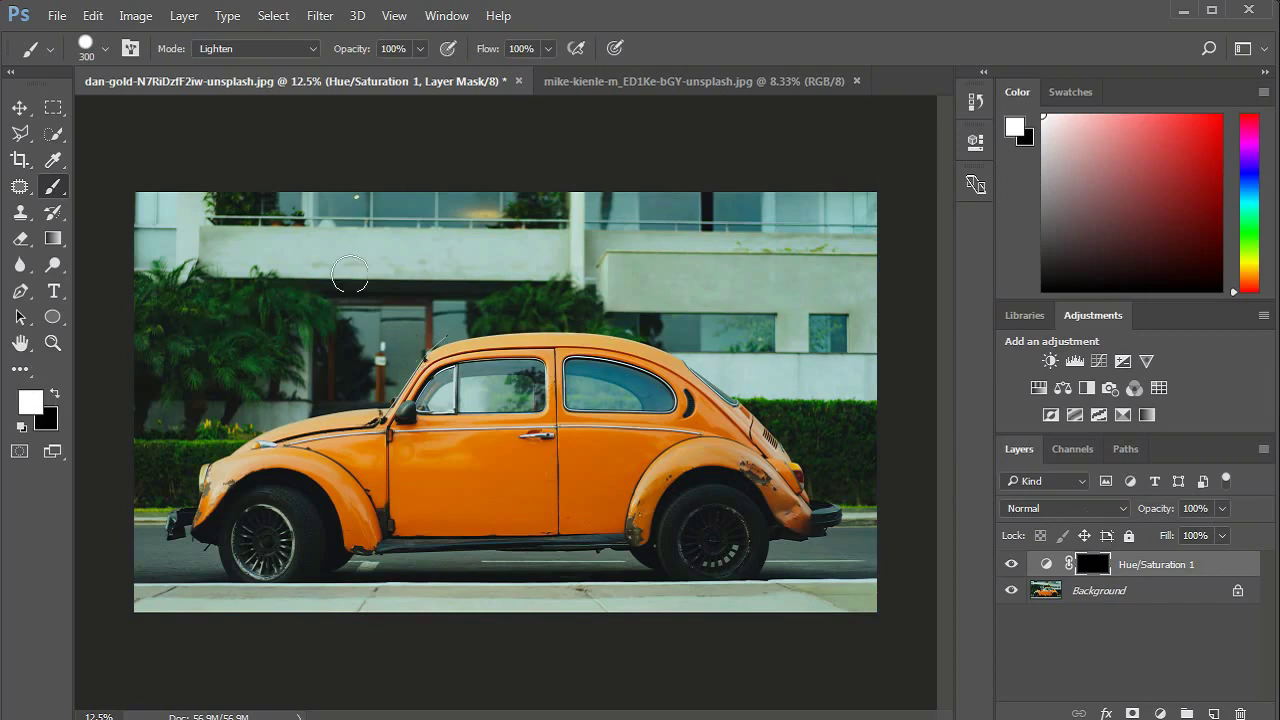
mouse_move(300, 282)
mouse_down()
mouse_move(152, 284)
mouse_move(143, 338)
mouse_move(206, 323)
mouse_move(149, 323)
mouse_move(223, 377)
mouse_move(260, 342)
mouse_move(323, 320)
mouse_up()
mouse_move(574, 297)
mouse_down()
mouse_move(486, 297)
mouse_move(500, 309)
mouse_move(591, 300)
mouse_move(653, 330)
mouse_up()
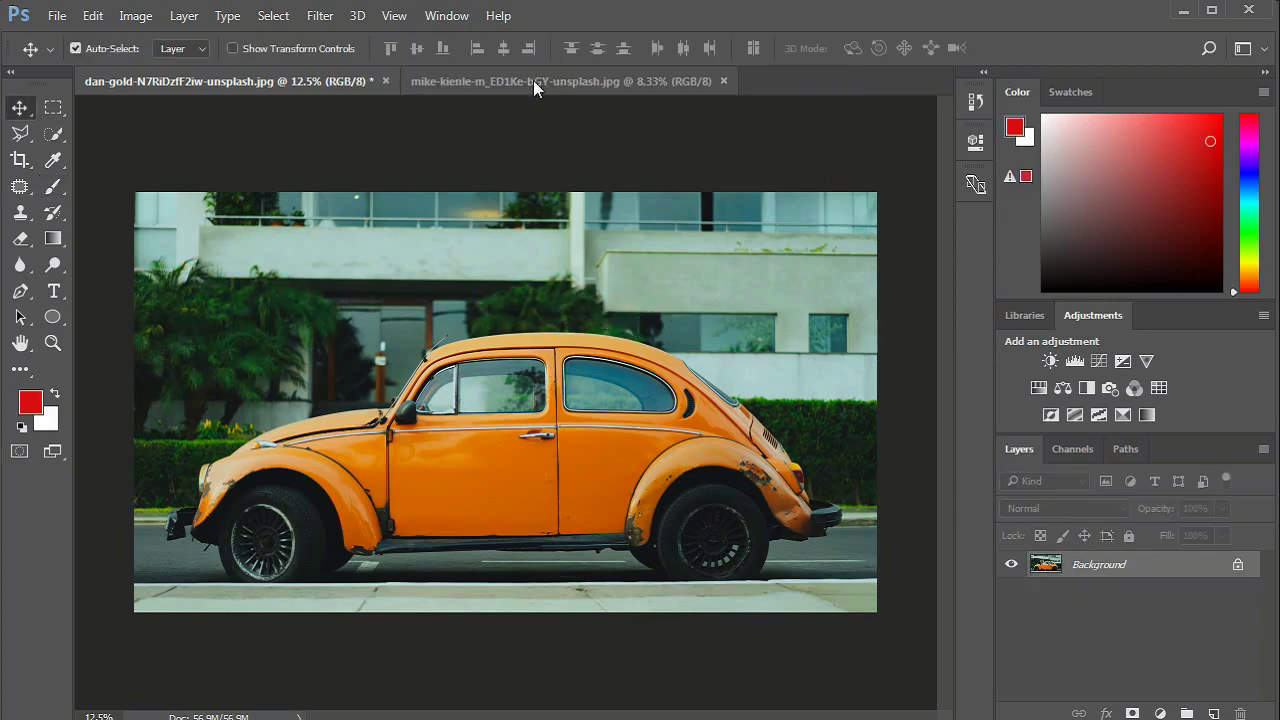
Step: On the mountain photo, add a Colorize Hue/Saturation layer at Hue 320, Saturation 25
click(507, 80)
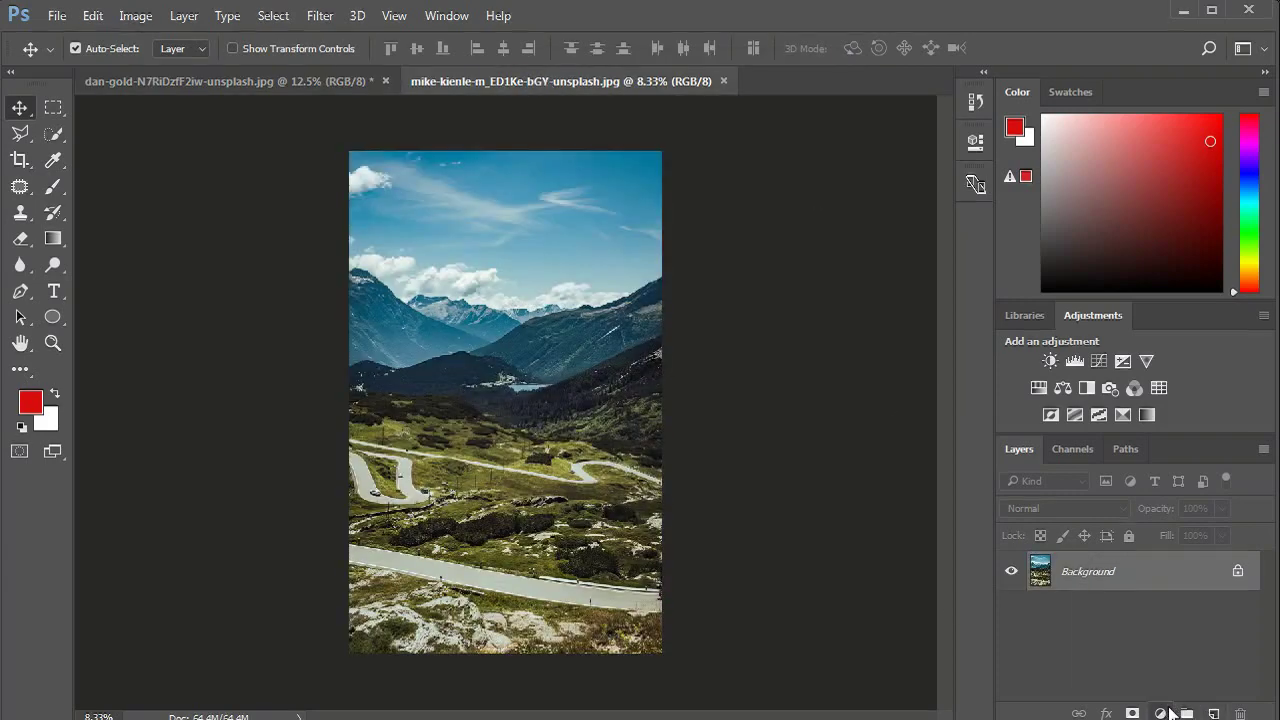
click(1160, 714)
click(1150, 464)
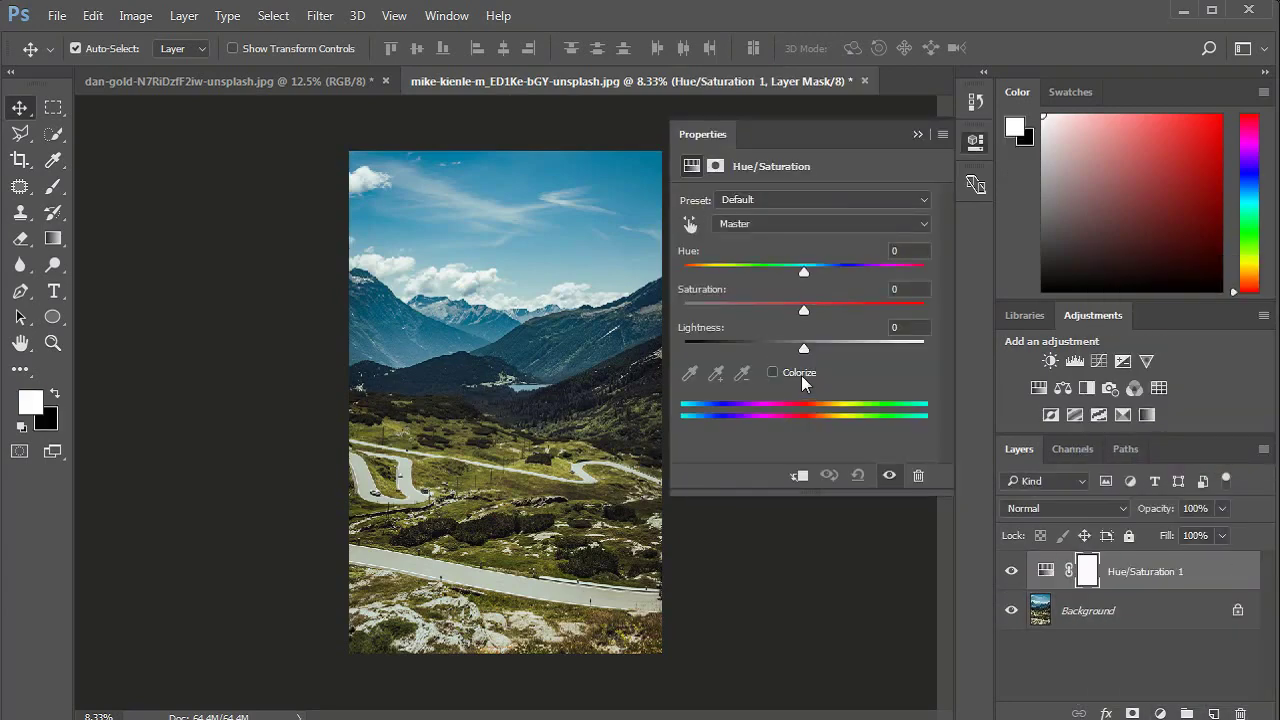
click(772, 372)
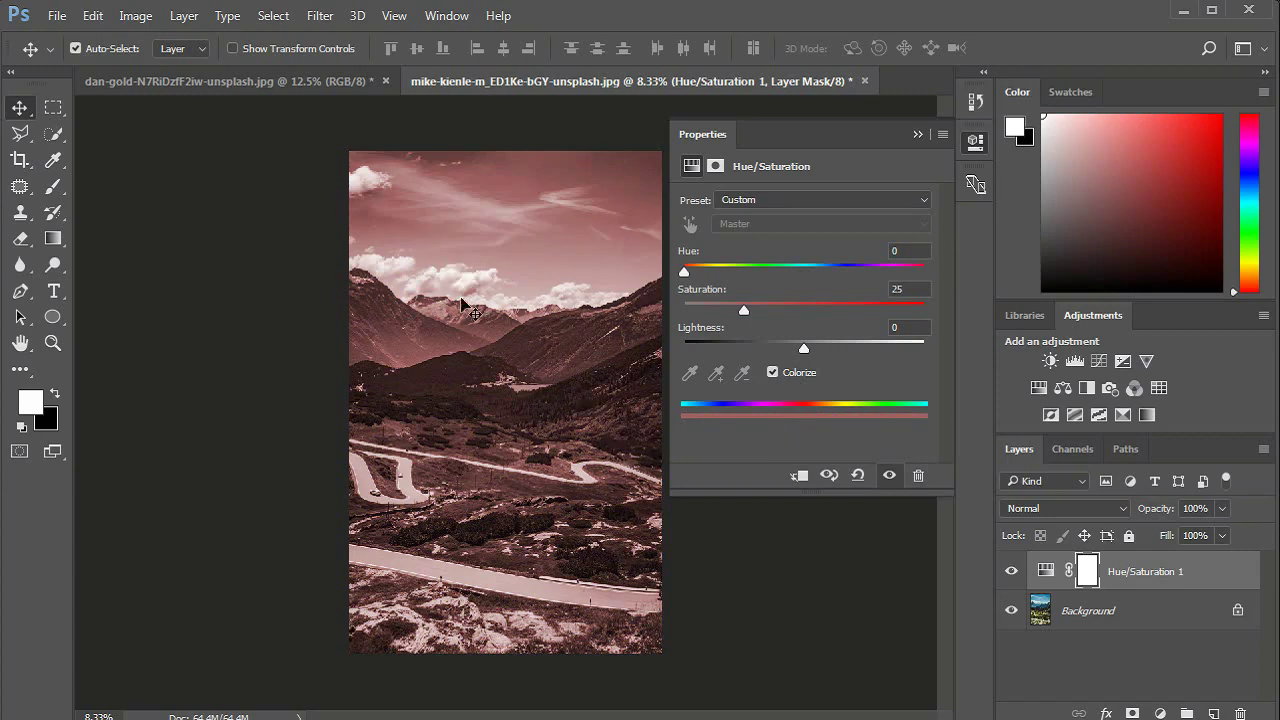
drag(685, 272, 905, 345)
click(1222, 508)
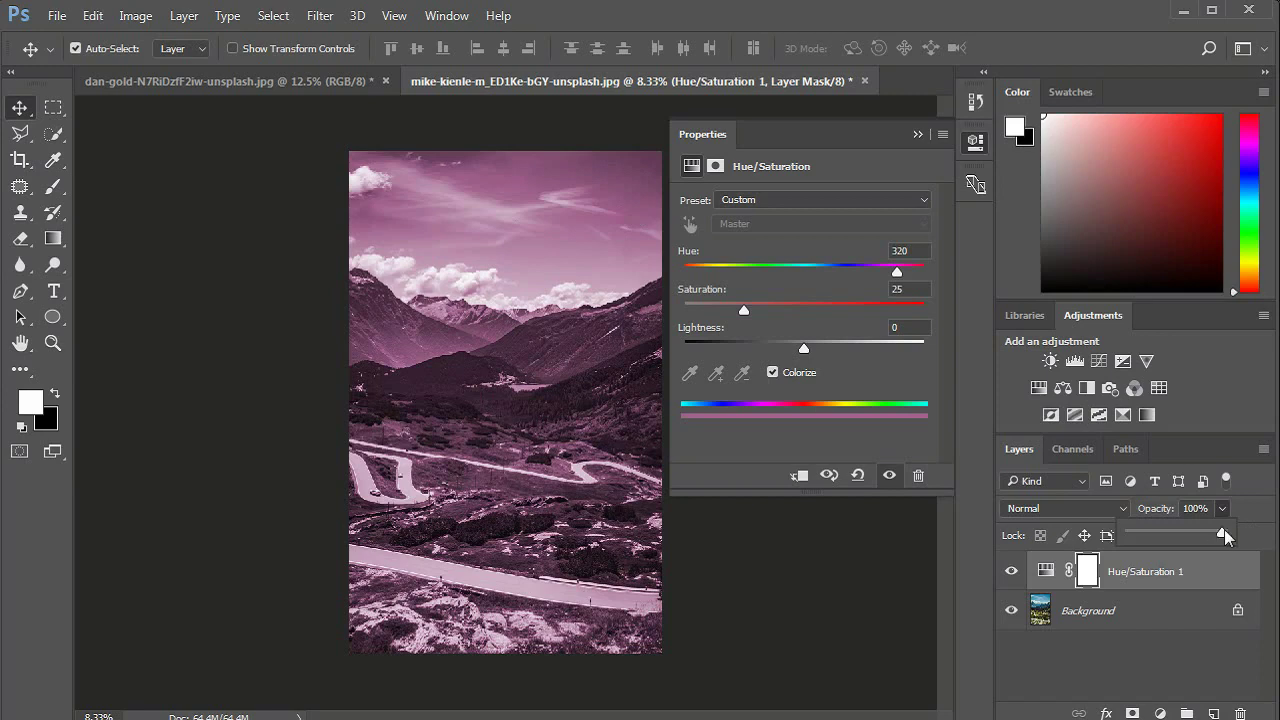
Step: Lower the tint layer to 71% opacity and cycle its blend modes starting from Darken
mouse_move(1226, 532)
mouse_down()
mouse_move(1180, 540)
mouse_move(1197, 538)
mouse_up()
click(1106, 510)
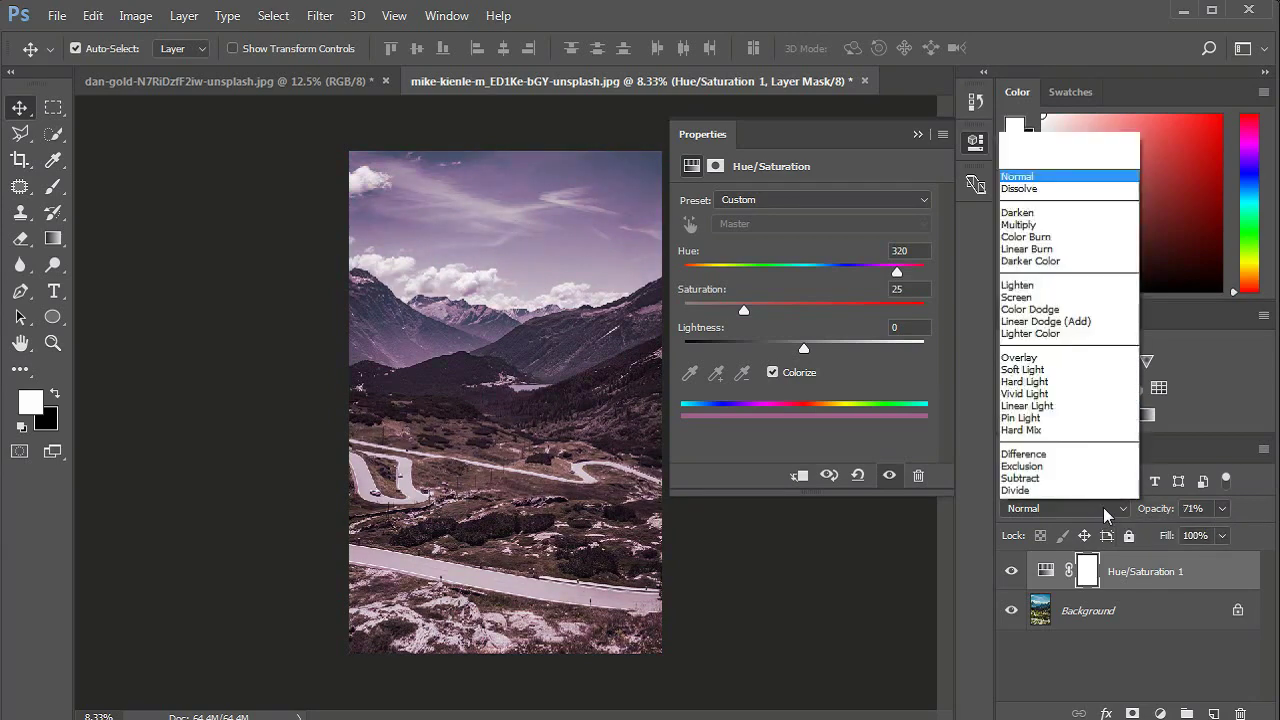
click(1070, 156)
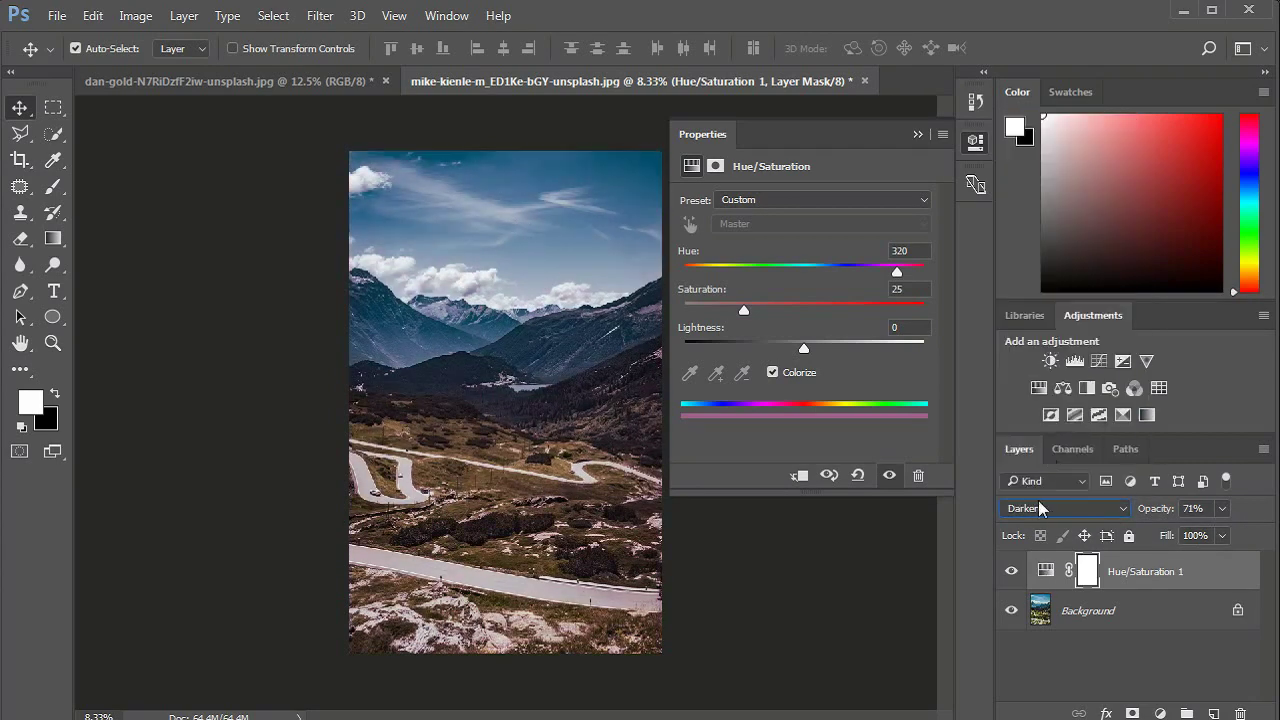
scroll(1040, 515, down, 1)
scroll(1040, 515, down, 1)
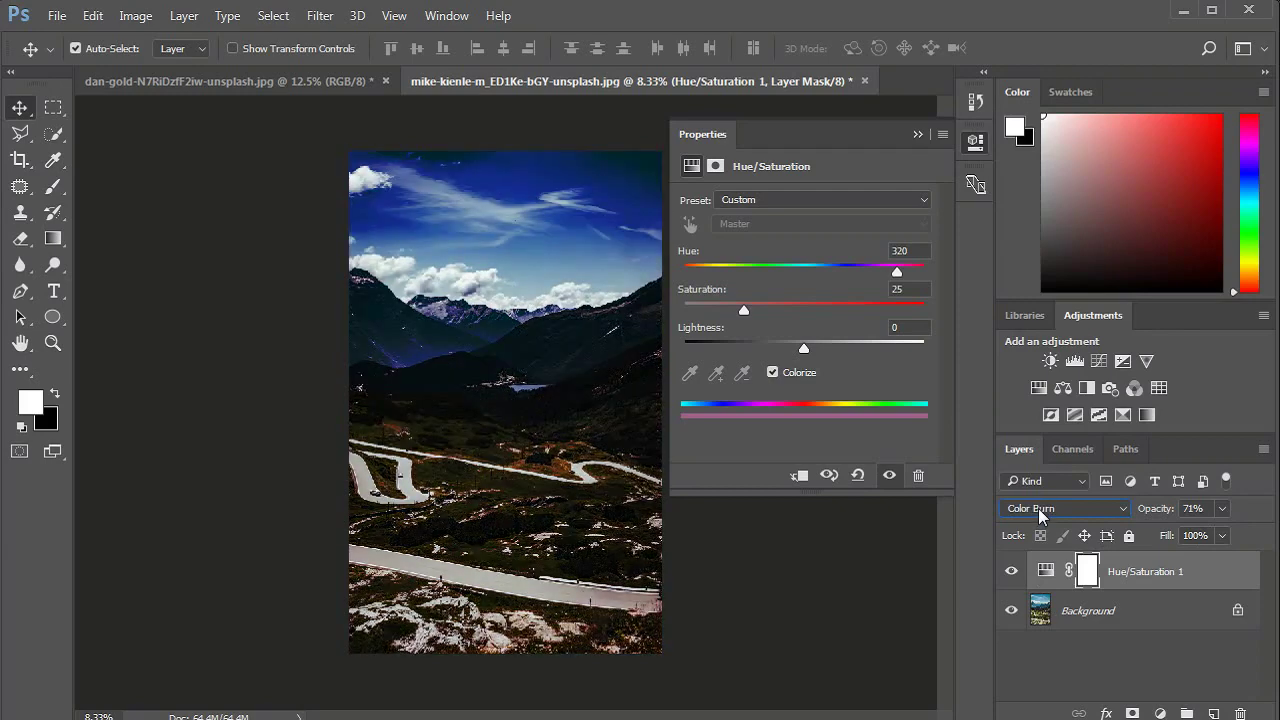
scroll(1040, 515, down, 1)
scroll(1040, 515, down, 1)
scroll(1040, 515, down, 1)
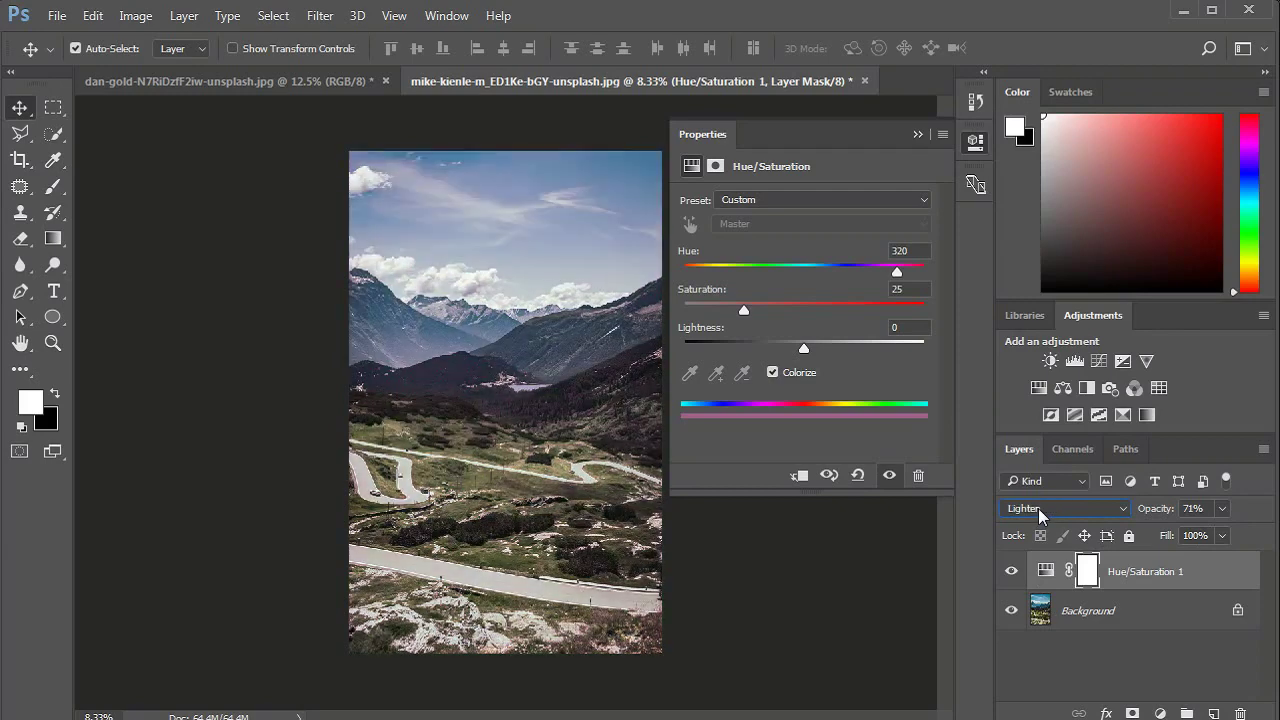
scroll(1040, 514, down, 1)
scroll(1040, 514, down, 1)
scroll(1040, 514, down, 1)
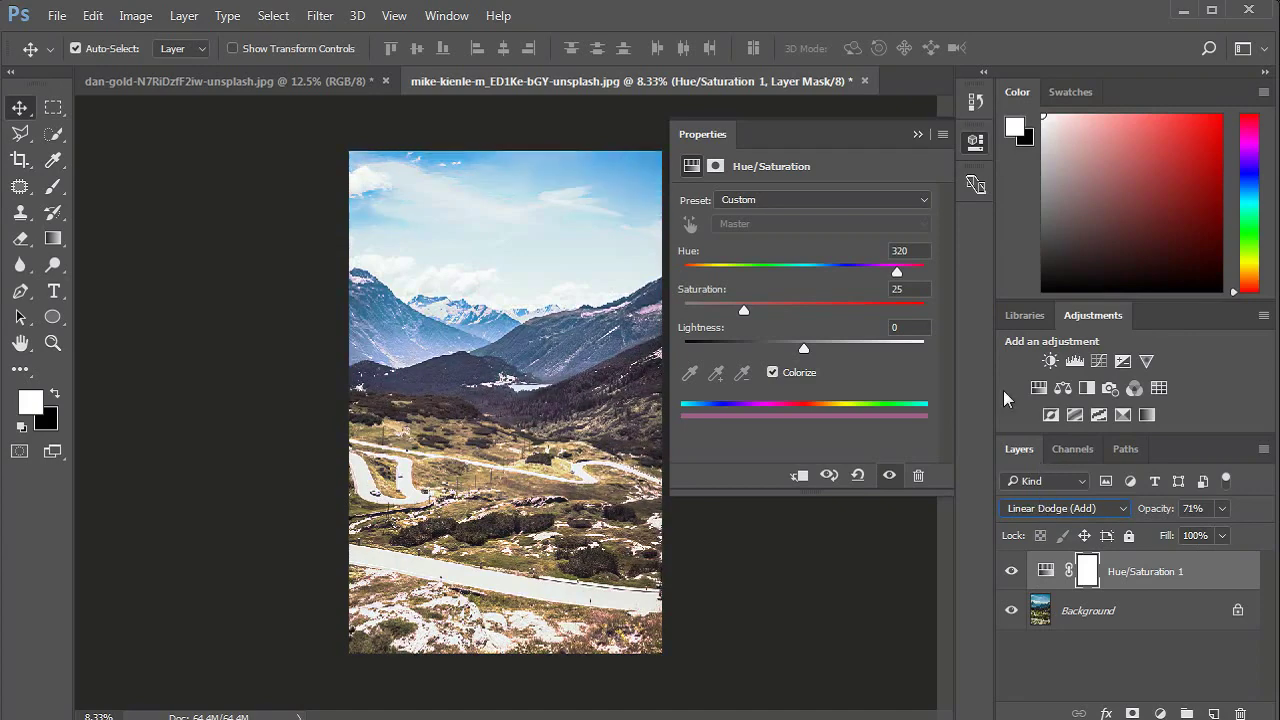
Step: Set the Hue to 90 and step the blend mode from Hard Light through Linear Light to Pin Light
drag(897, 271, 744, 272)
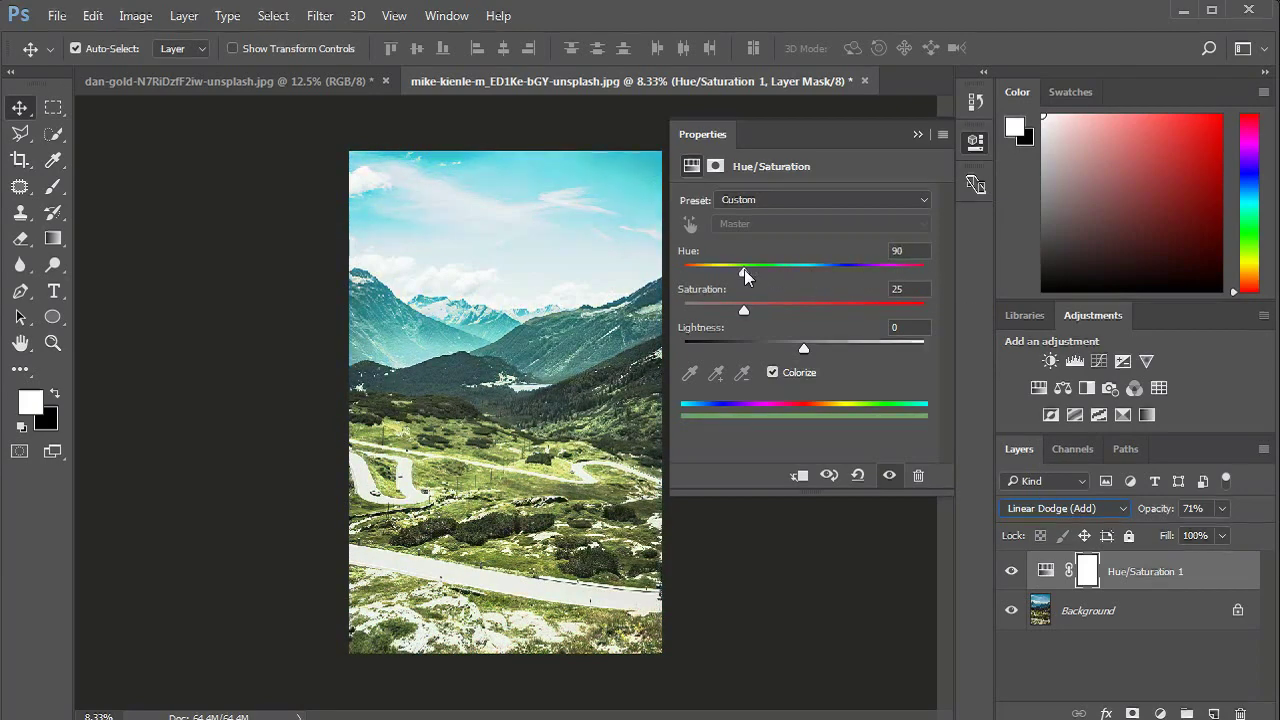
click(1068, 513)
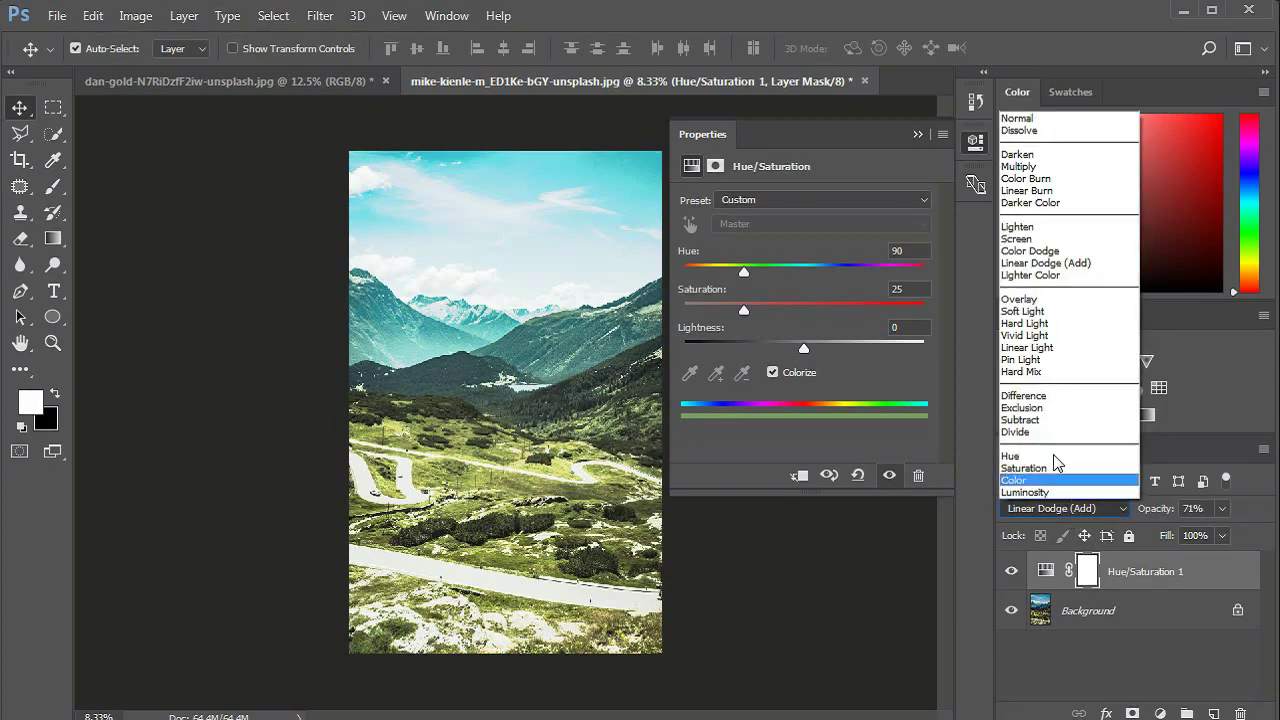
click(1025, 323)
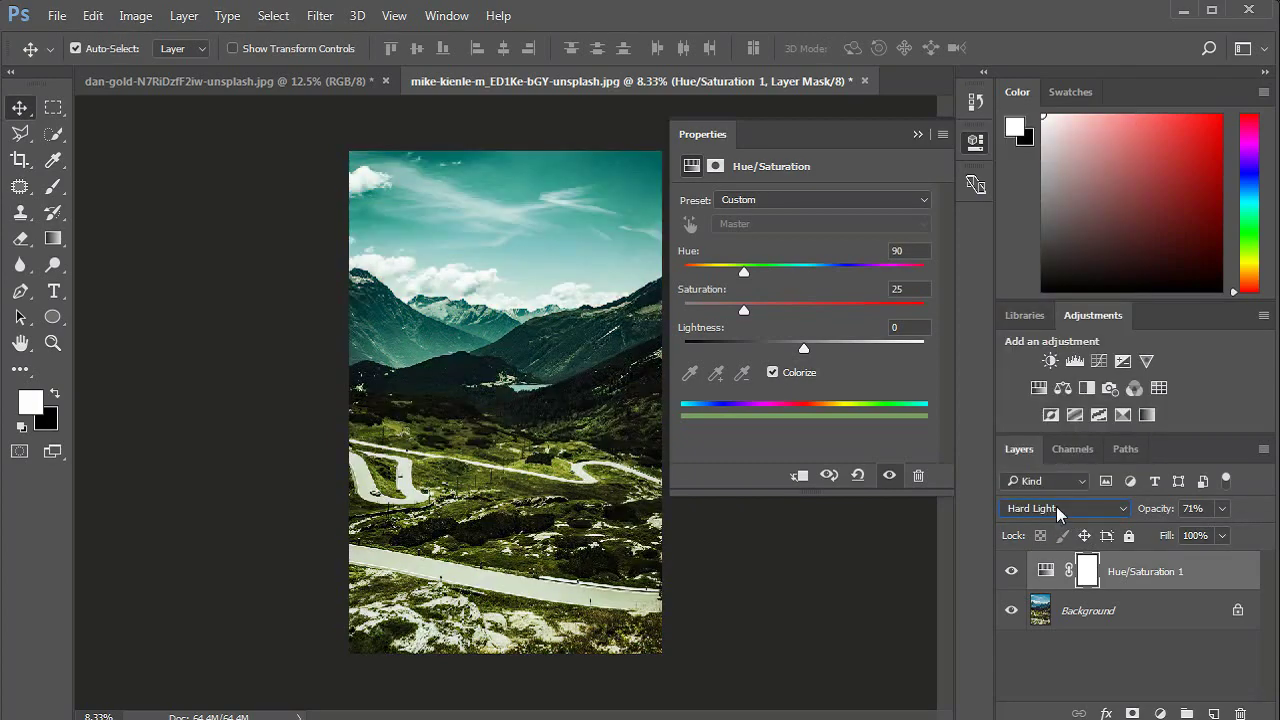
scroll(1060, 512, down, 1)
scroll(1062, 514, down, 1)
scroll(1062, 514, down, 1)
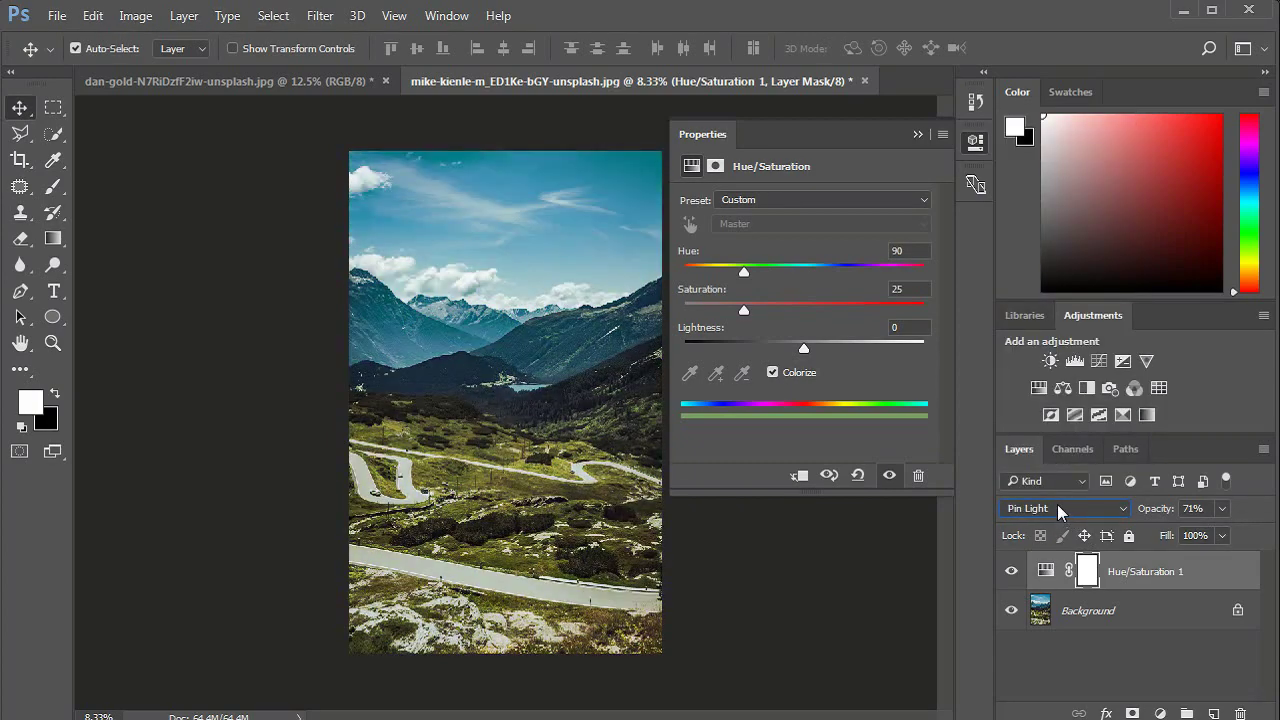